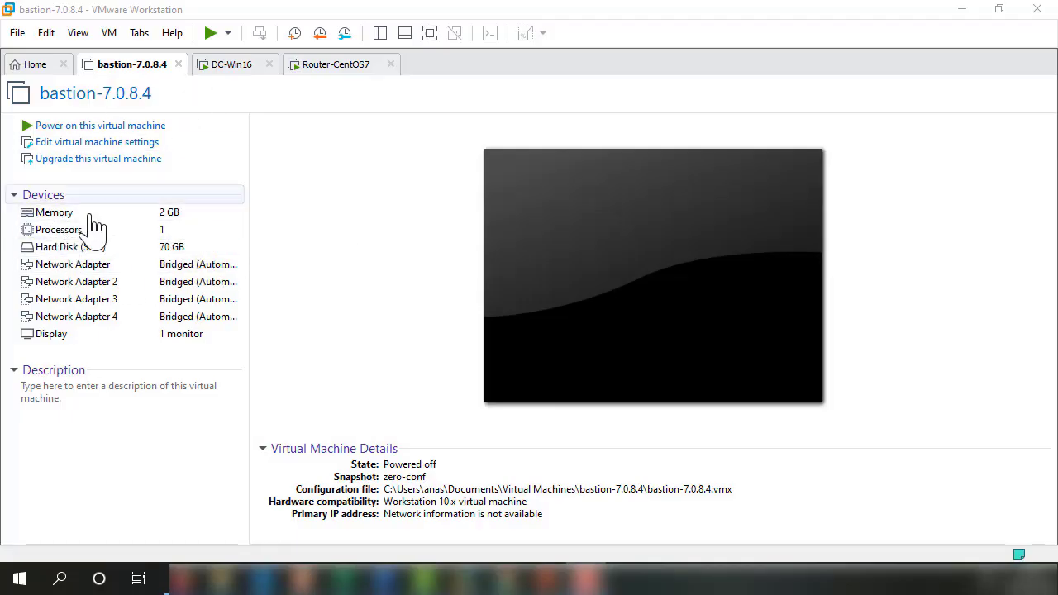
Power on the bastion-7.0.8.4 virtual machine in full-screen view and start the WALLIX Bastion initial configuration
click(212, 33)
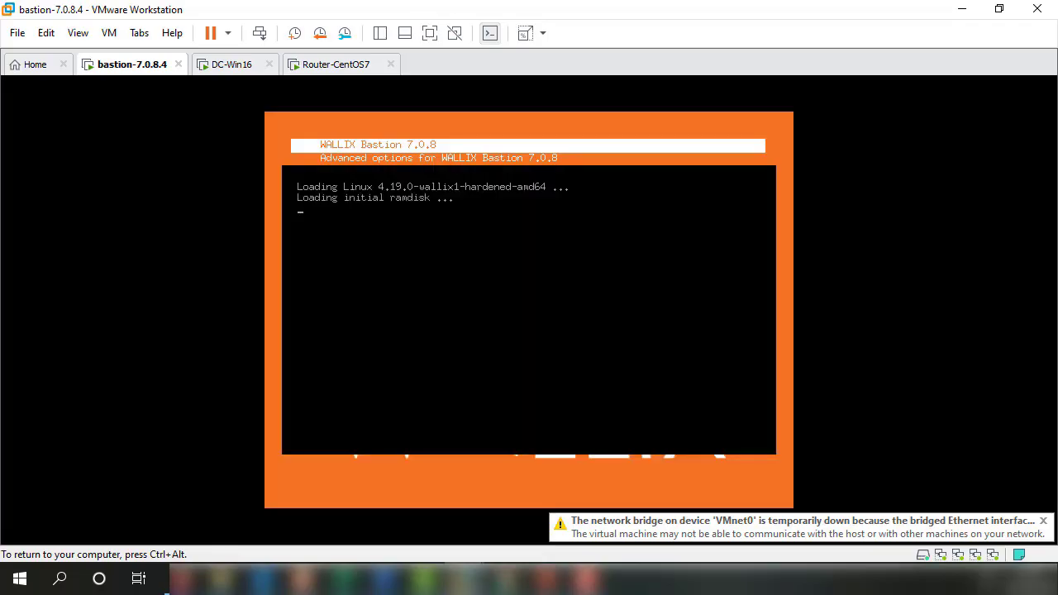
click(429, 33)
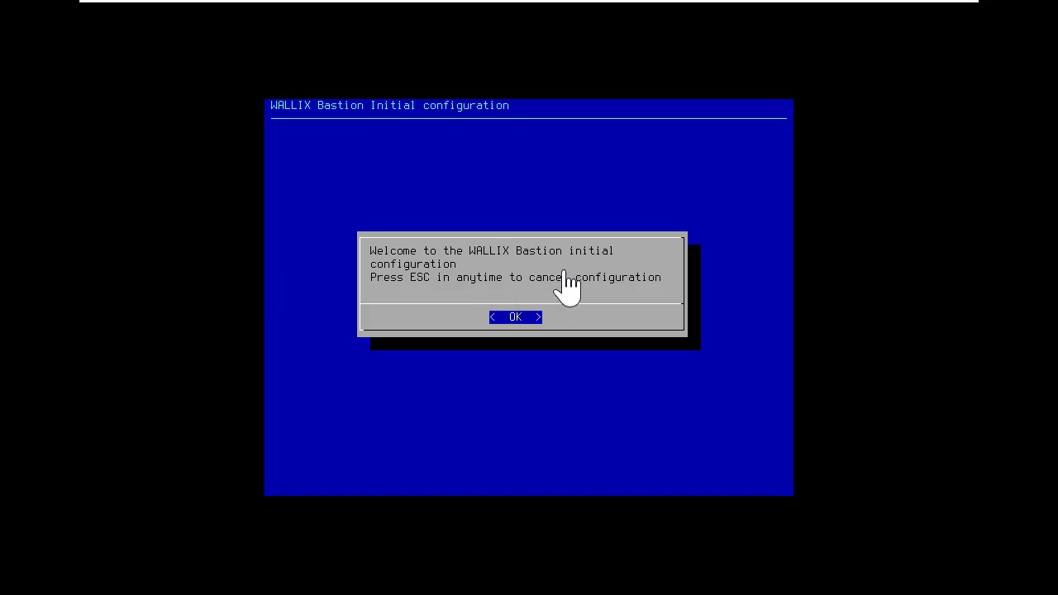
key(Return)
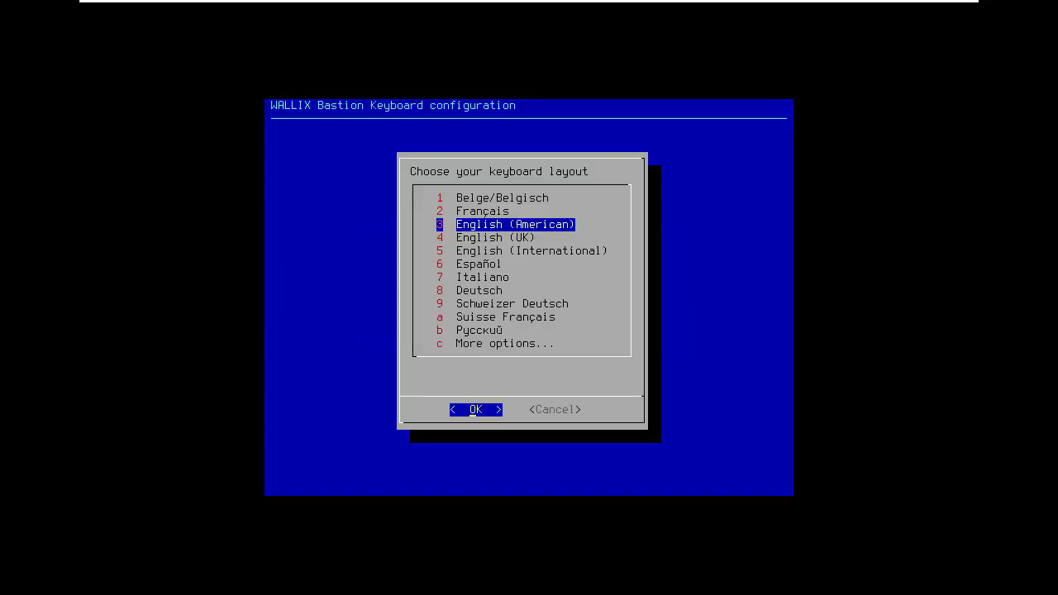
Set the keyboard layout to Français and acknowledge the VMware hypervisor notice
key(Up)
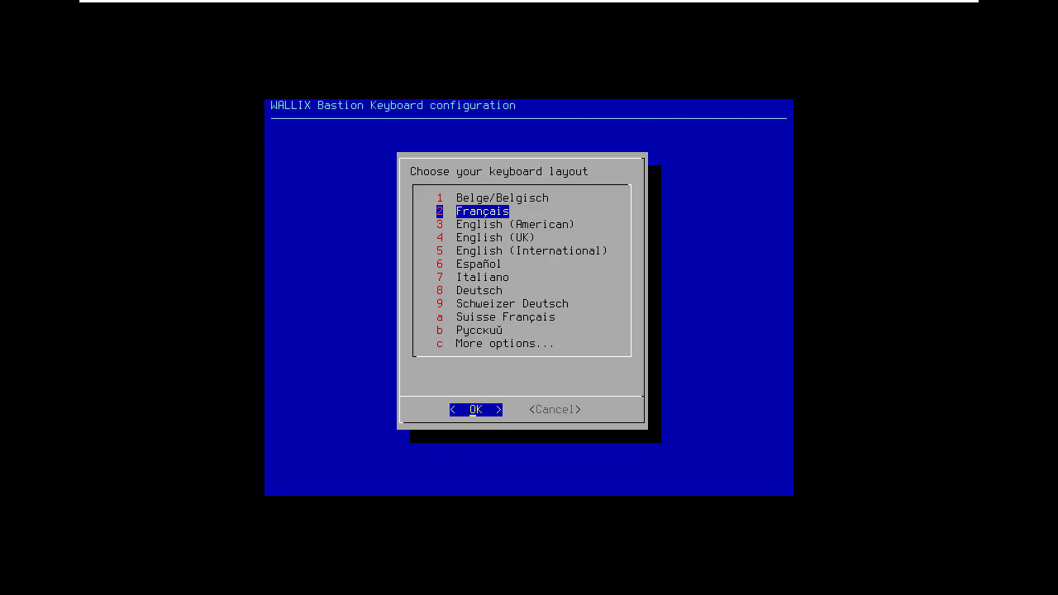
key(Return)
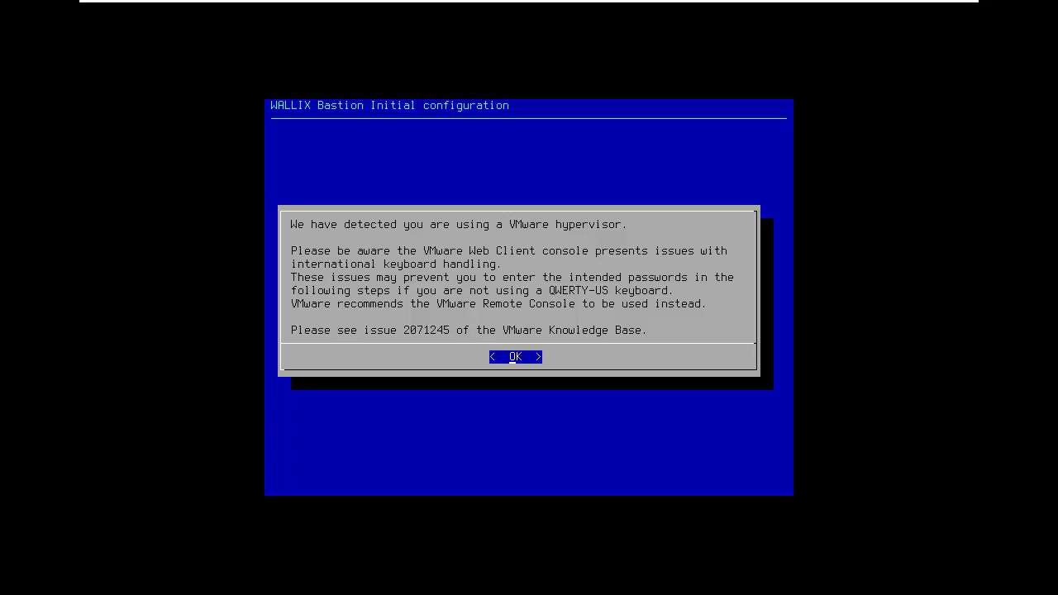
key(Return)
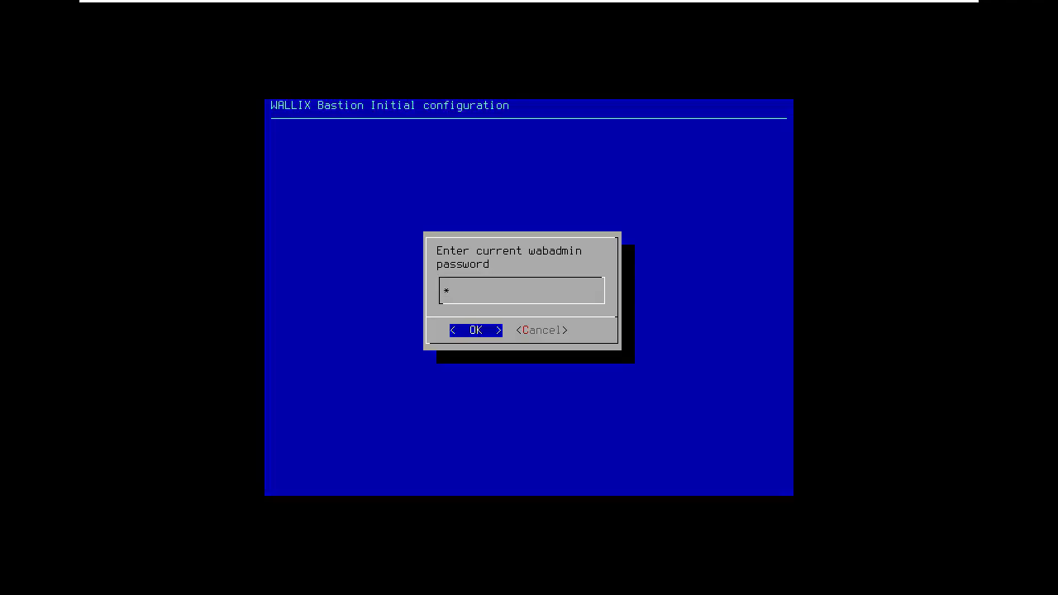
Authenticate with the current wabadmin password and set a new wabadmin password, entering it in both fields
text(***)
key(Return)
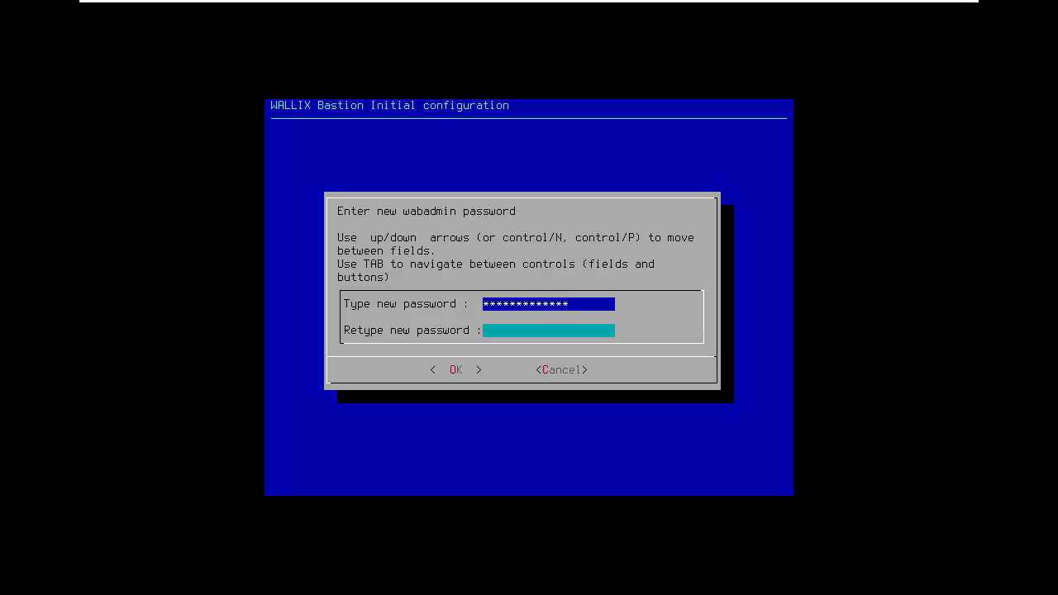
key(Down)
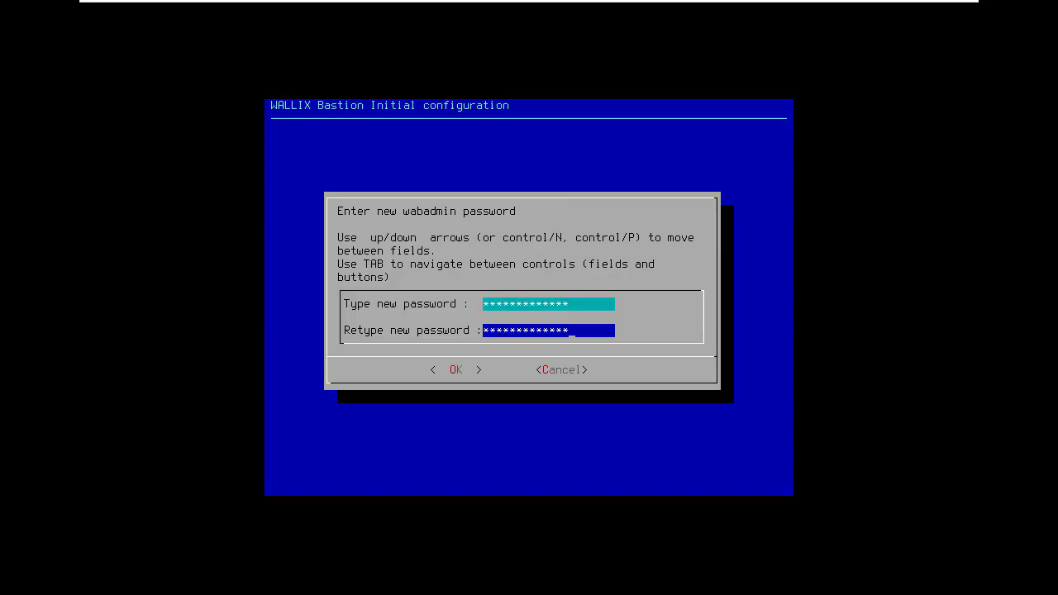
key(Tab)
key(Return)
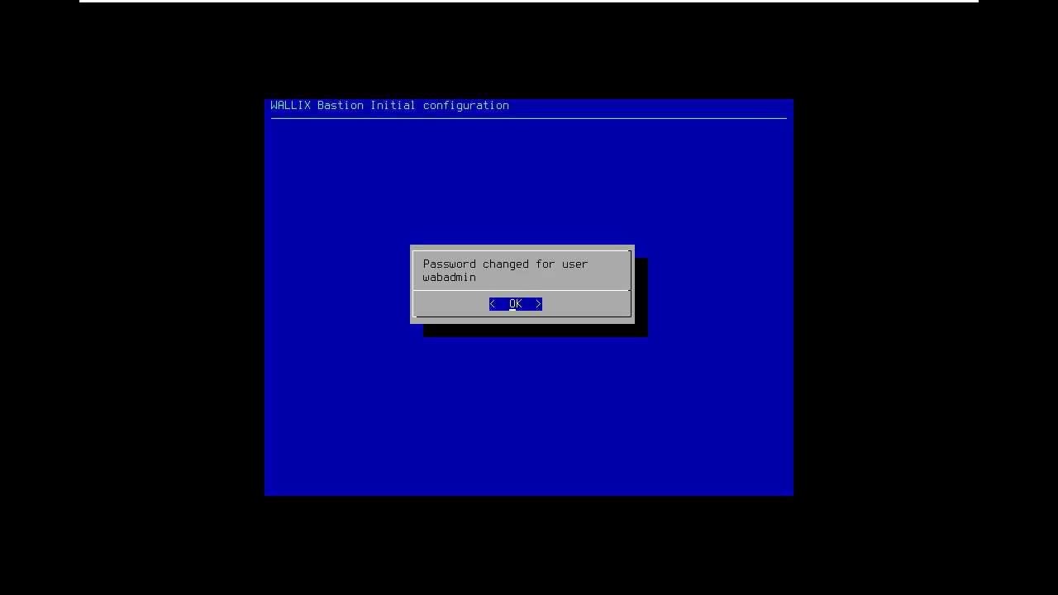
key(Return)
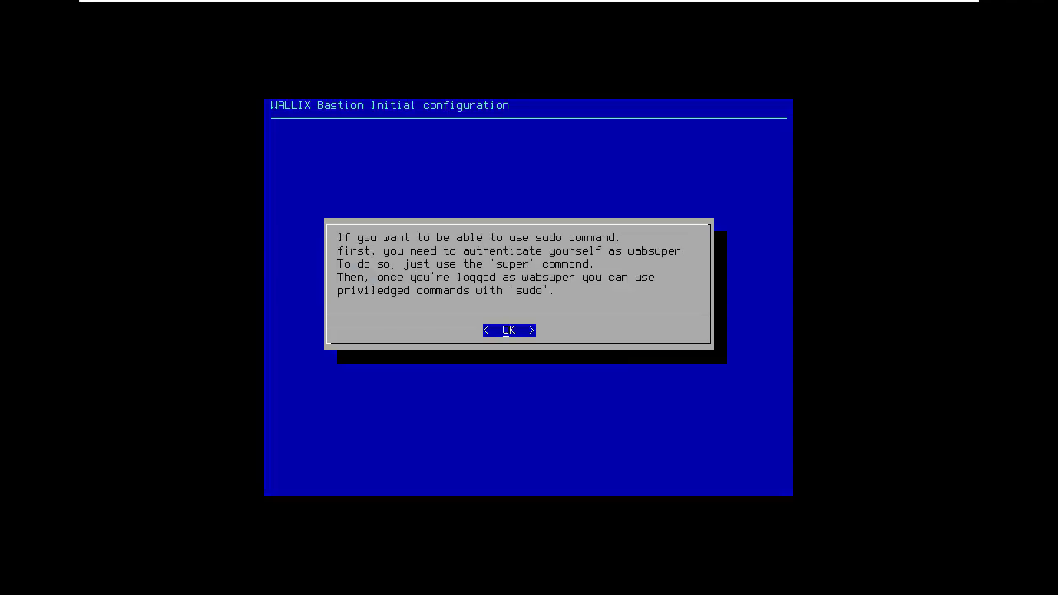
Set a new password for the wabsuper account, entering it in both password fields
key(Return)
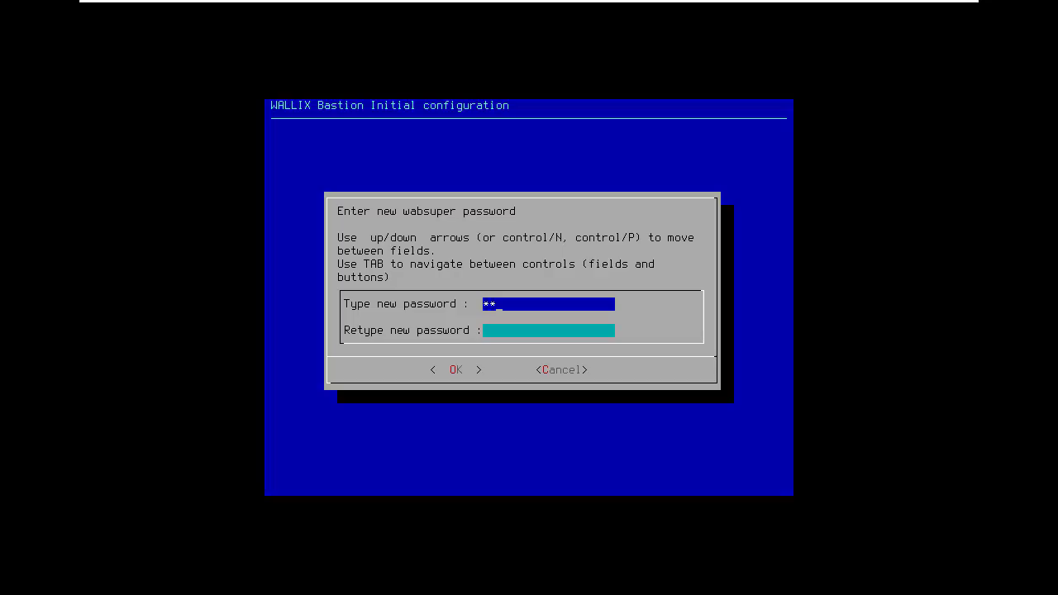
text(**)
key(Down)
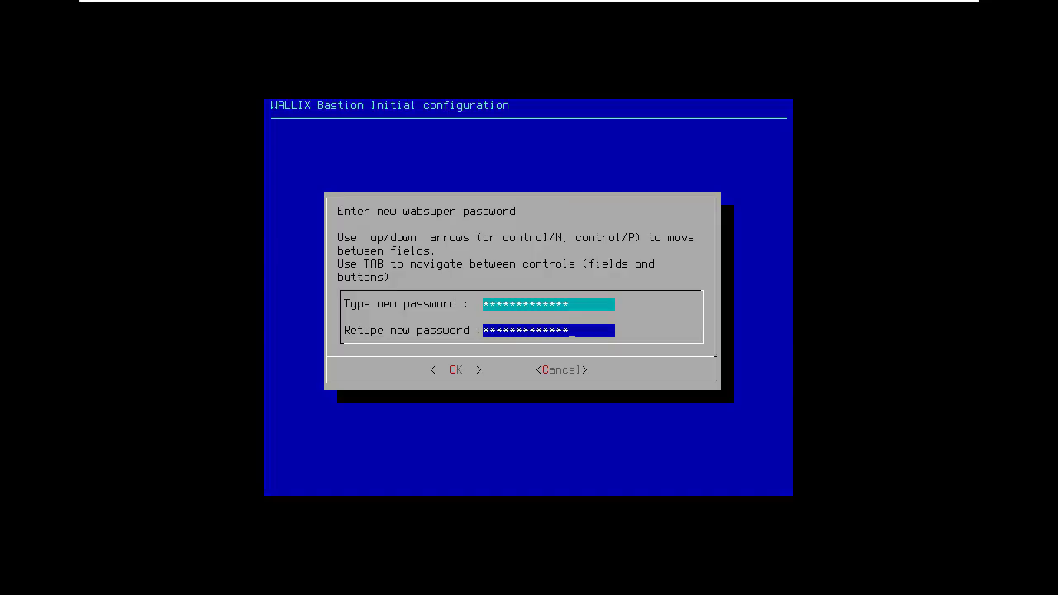
key(Tab)
key(Return)
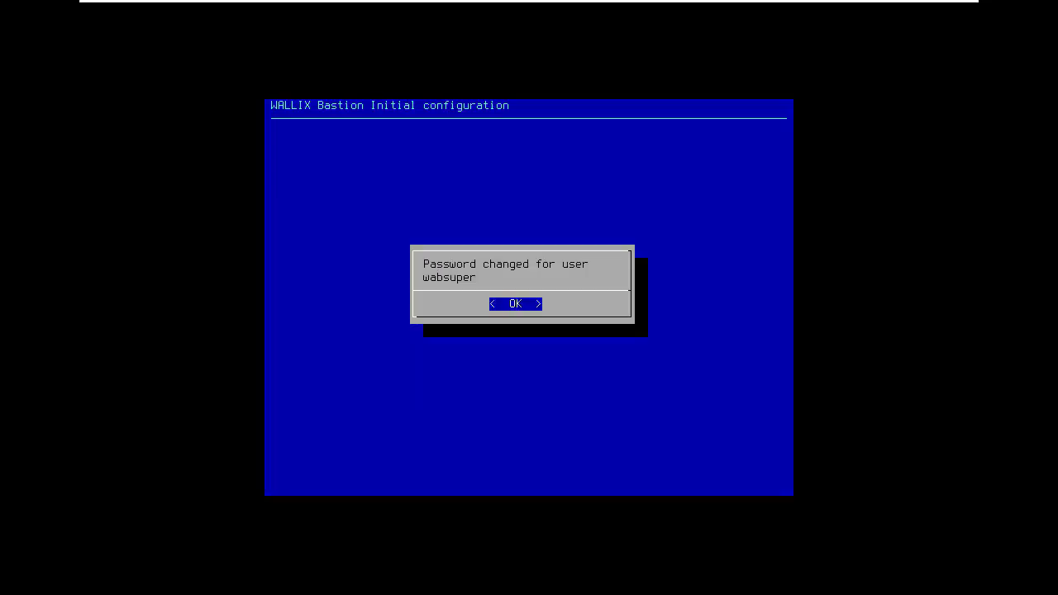
key(Return)
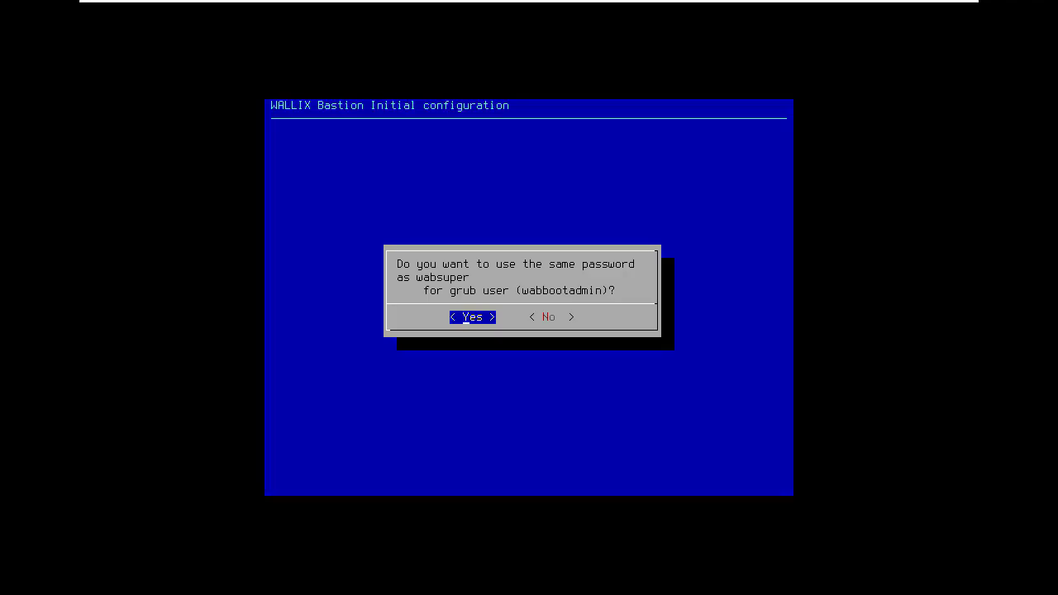
Decline reusing the wabsuper password for the grub user, set a separate grub password and accept the generated grub configuration
key(Right)
key(Return)
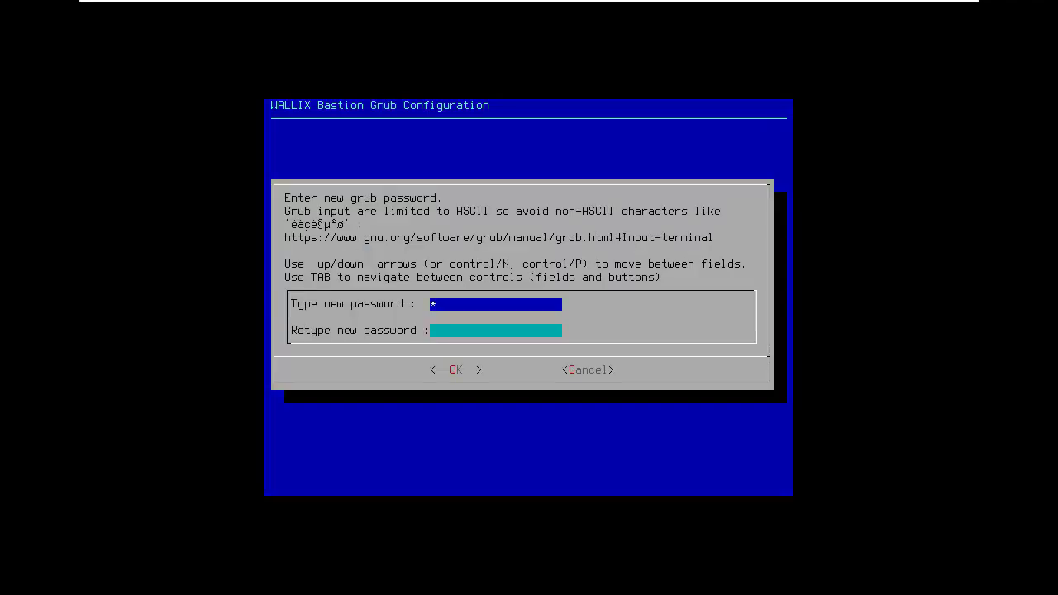
text(***************)
key(BackSpace)
key(BackSpace)
key(BackSpace)
key(BackSpace)
key(BackSpace)
key(BackSpace)
key(BackSpace)
key(BackSpace)
key(BackSpace)
key(BackSpace)
key(BackSpace)
key(BackSpace)
key(BackSpace)
key(BackSpace)
key(BackSpace)
key(BackSpace)
key(Down)
text(***)
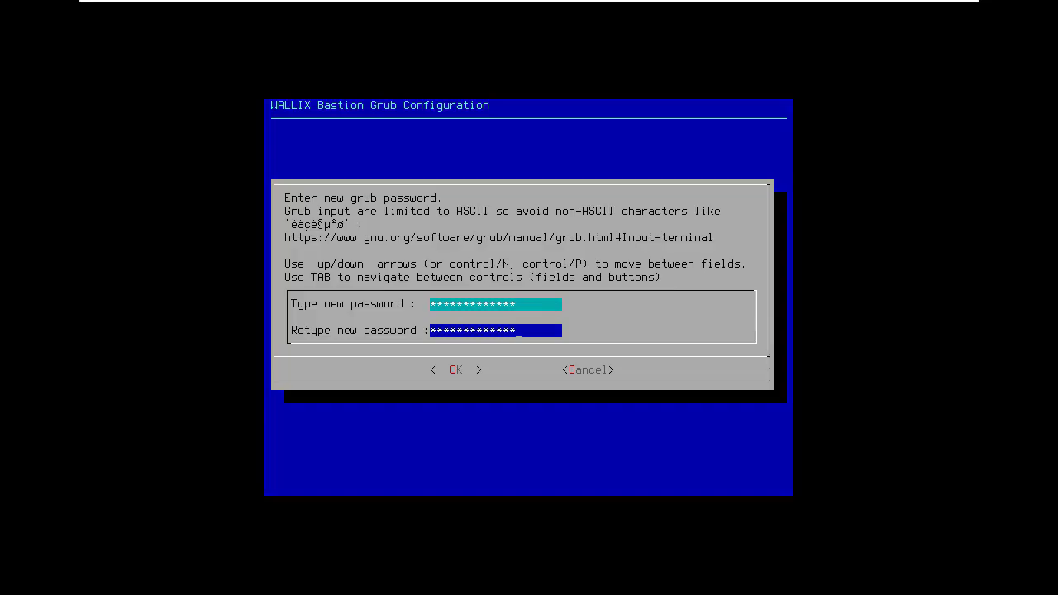
key(Tab)
key(Return)
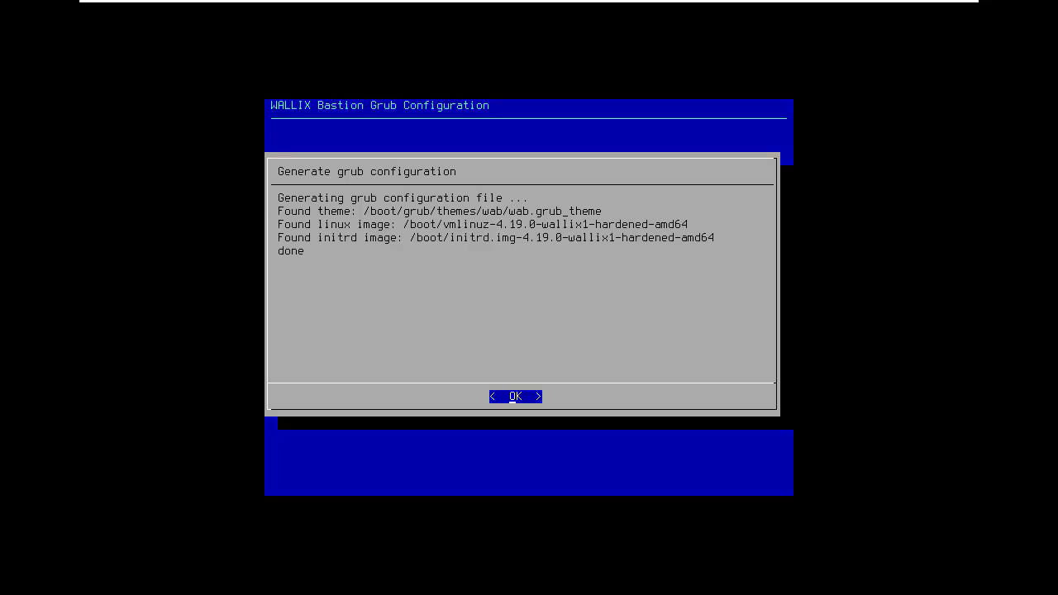
key(Return)
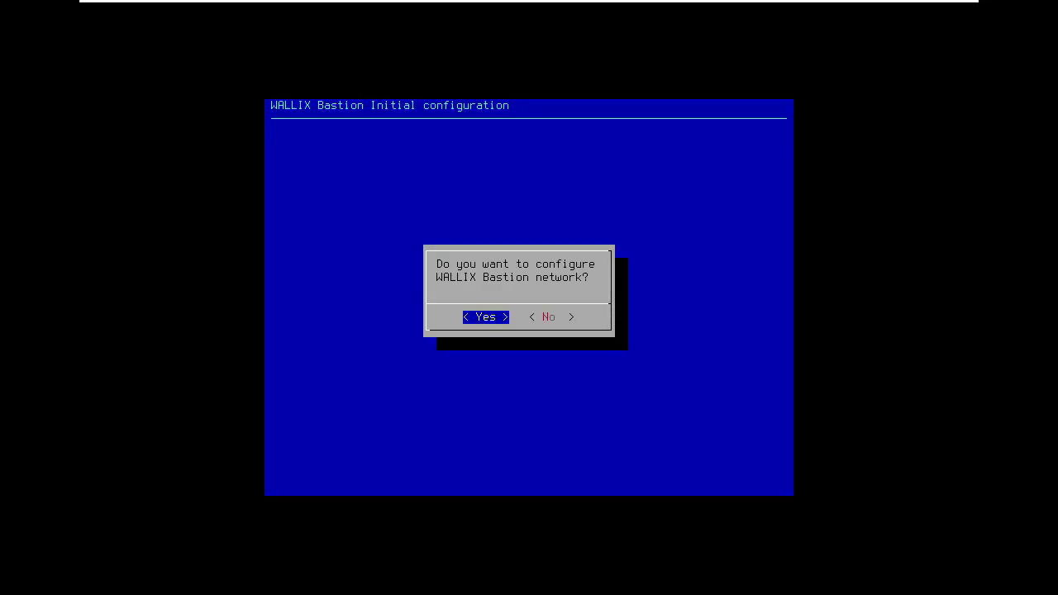
Choose to configure the WALLIX Bastion network and change the hostname to wallix-7.0
key(Return)
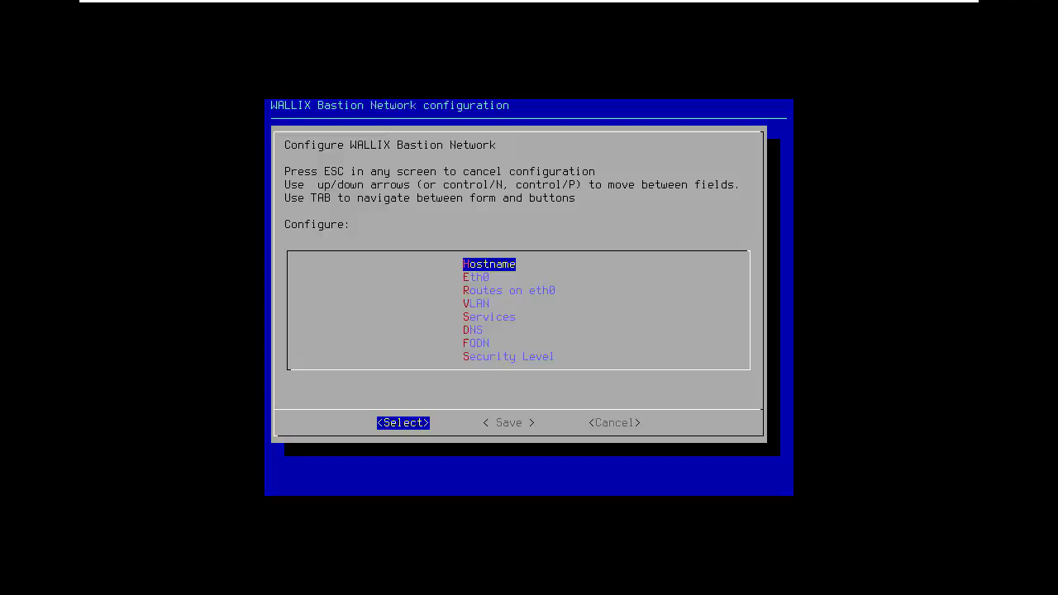
key(Return)
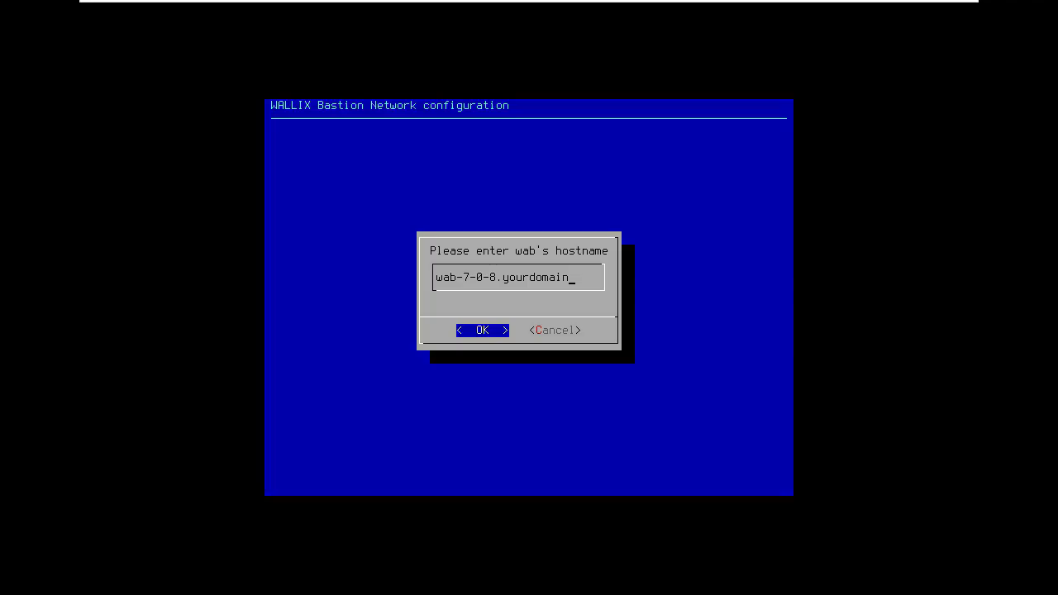
key(BackSpace)
key(BackSpace)
key(BackSpace)
key(BackSpace)
key(BackSpace)
key(BackSpace)
key(BackSpace)
key(BackSpace)
key(BackSpace)
key(BackSpace)
key(BackSpace)
key(BackSpace)
key(BackSpace)
key(BackSpace)
key(BackSpace)
key(BackSpace)
key(BackSpace)
key(BackSpace)
text(wal)
text(lix-7.0)
key(Return)
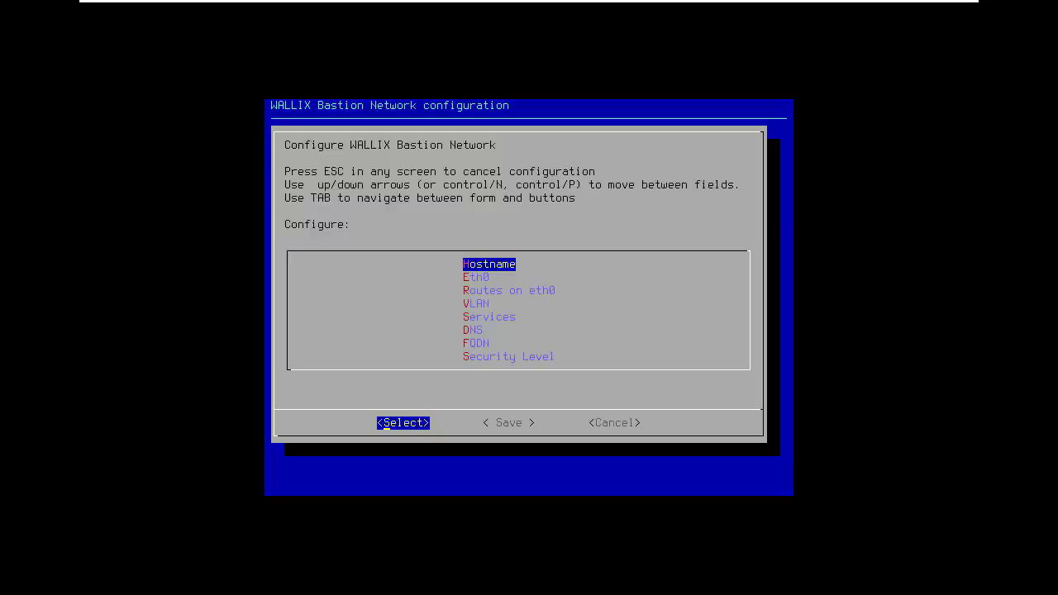
Configure eth0 without DHCP and set its static address to 192.168.1.50
key(Down)
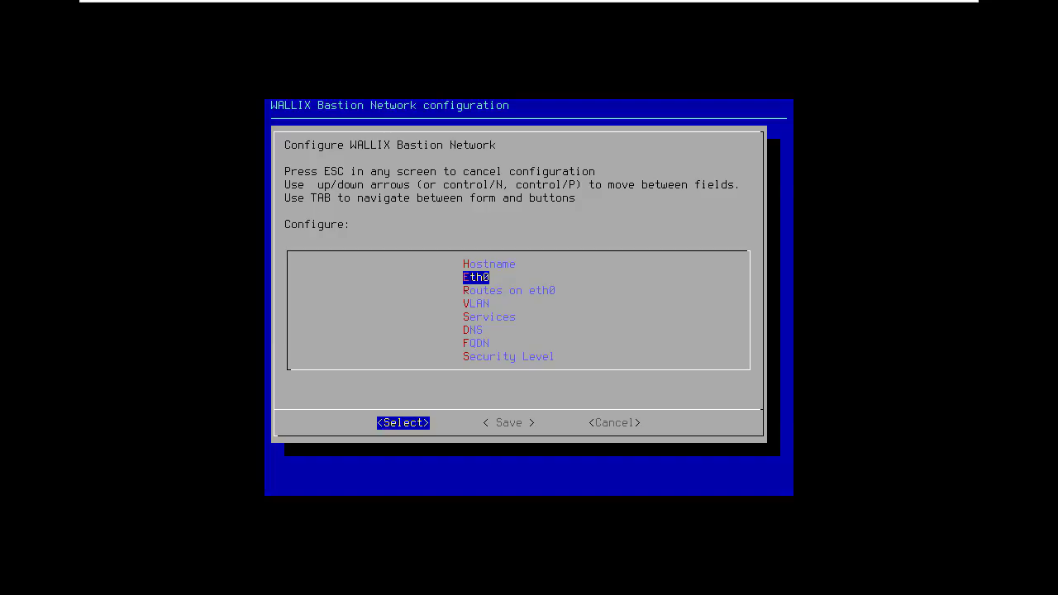
key(Return)
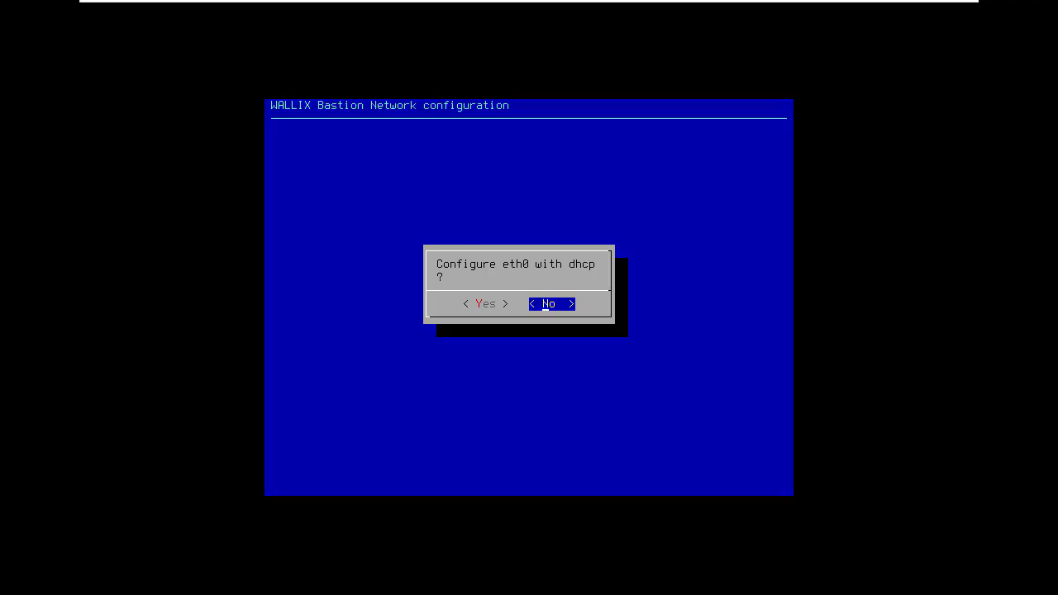
key(Return)
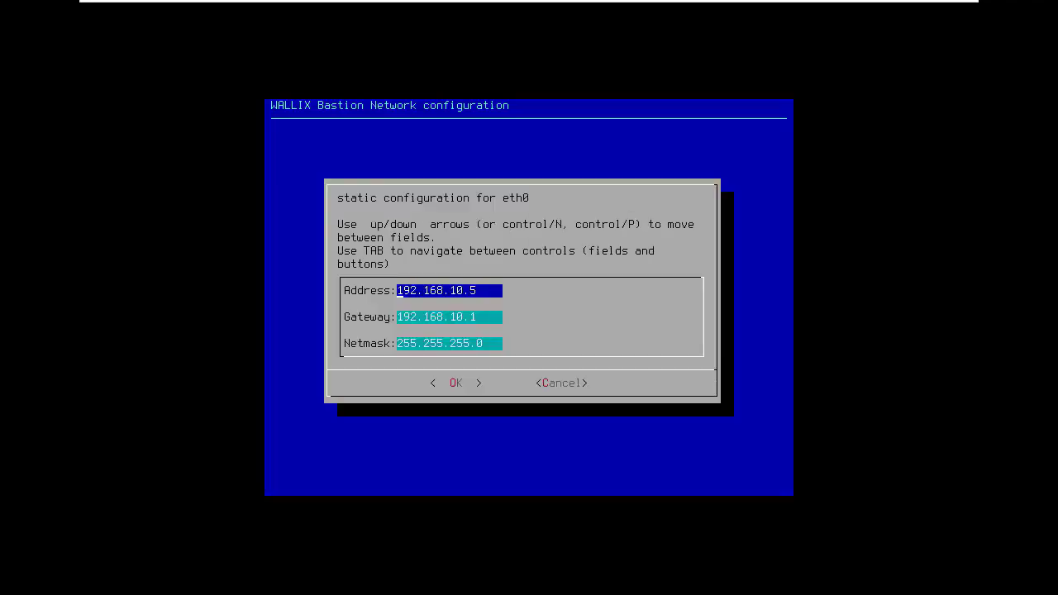
key(Right)
key(Right)
key(Right)
key(Right)
key(Right)
key(BackSpace)
key(BackSpace)
text(1.50)
key(Down)
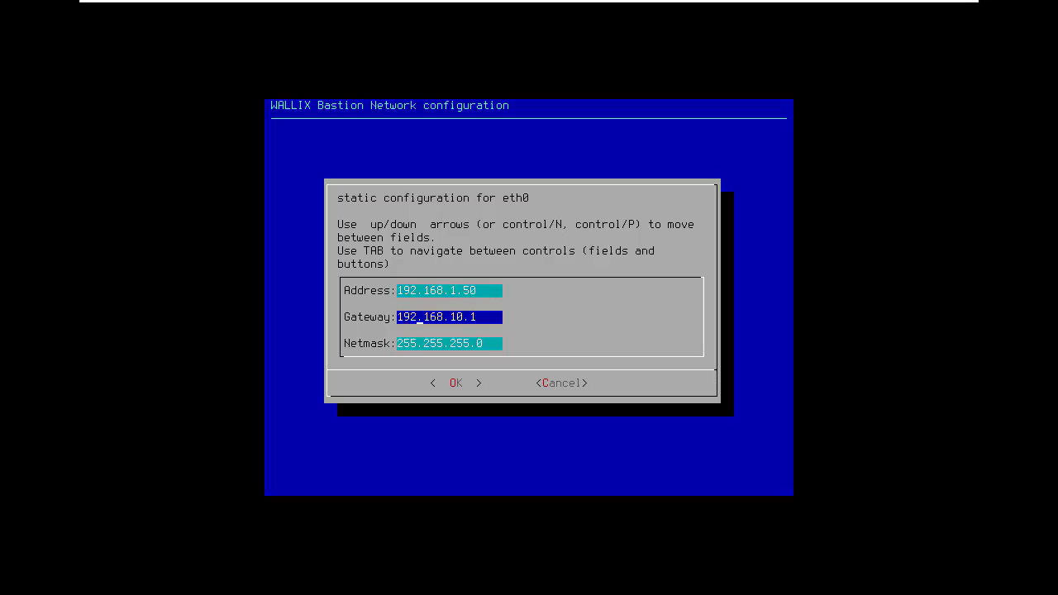
Set the eth0 gateway to 192.168.1.1 and accept the static configuration
key(BackSpace)
key(Down)
key(Tab)
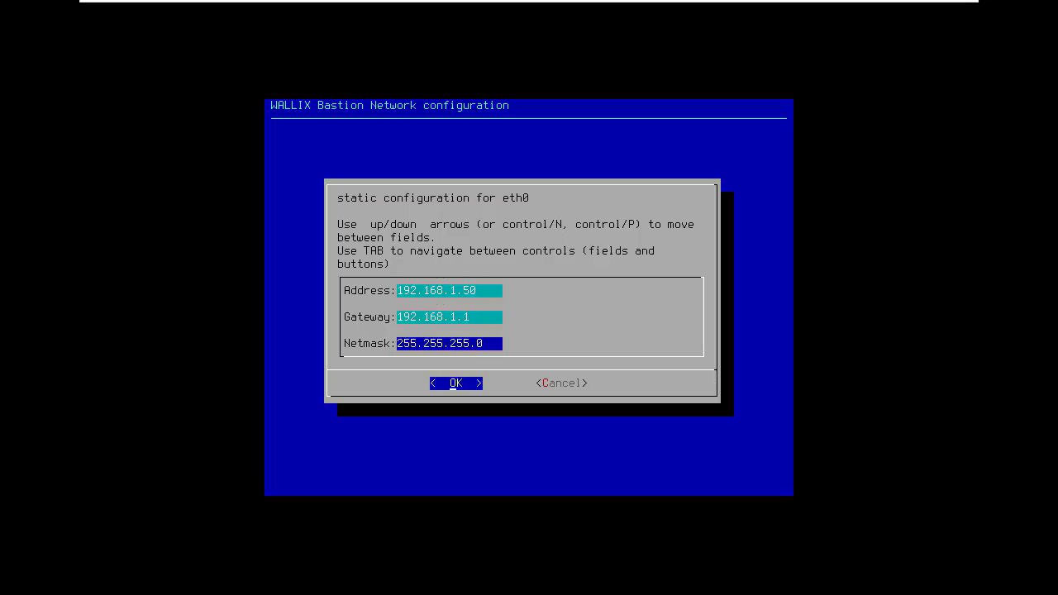
key(Return)
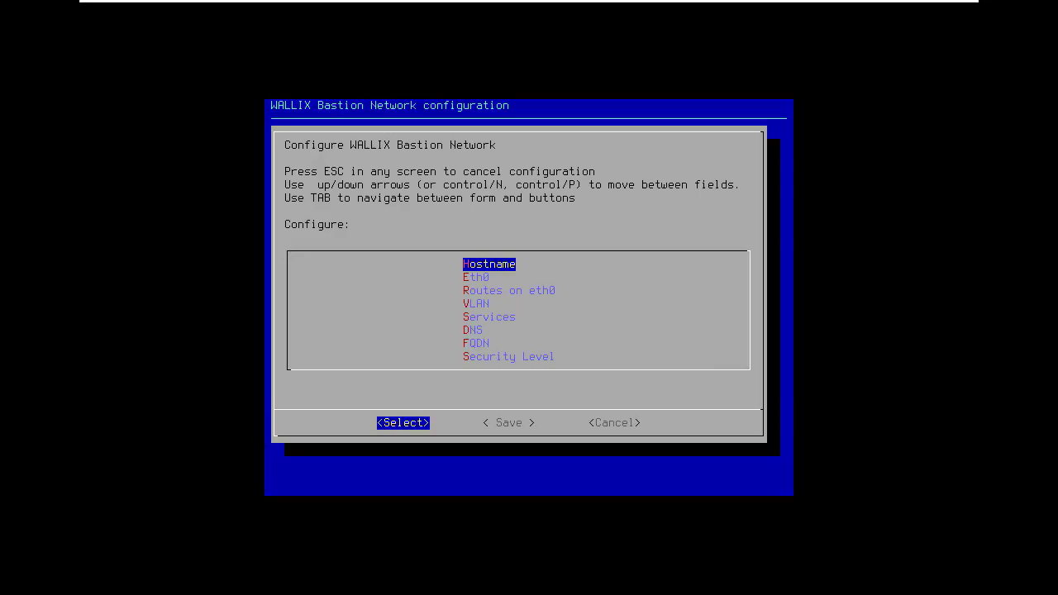
Check which interfaces have administration features in the services configuration
key(Down)
key(Down)
key(Down)
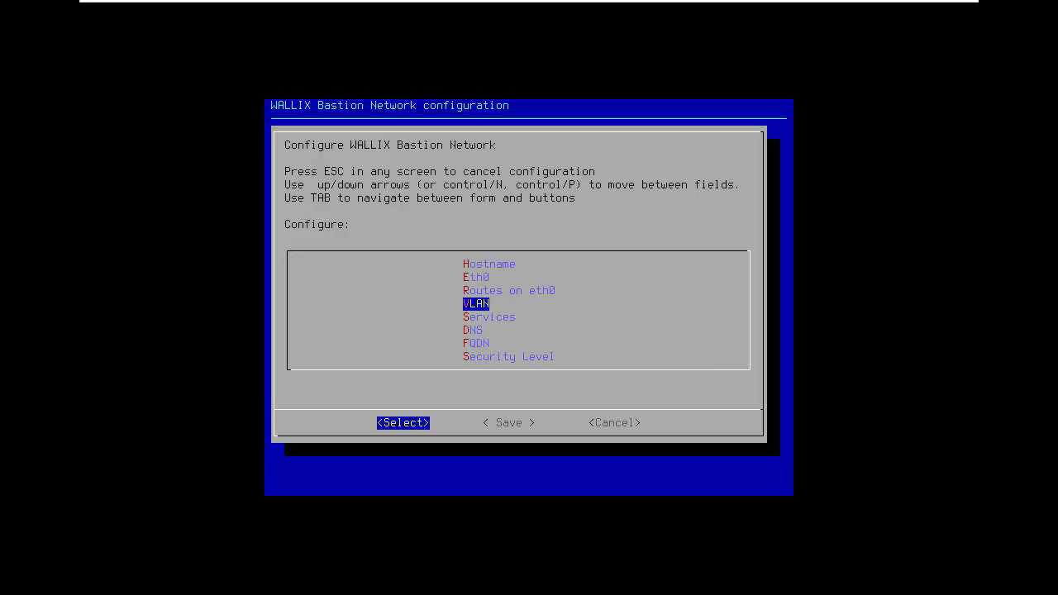
key(Down)
key(Return)
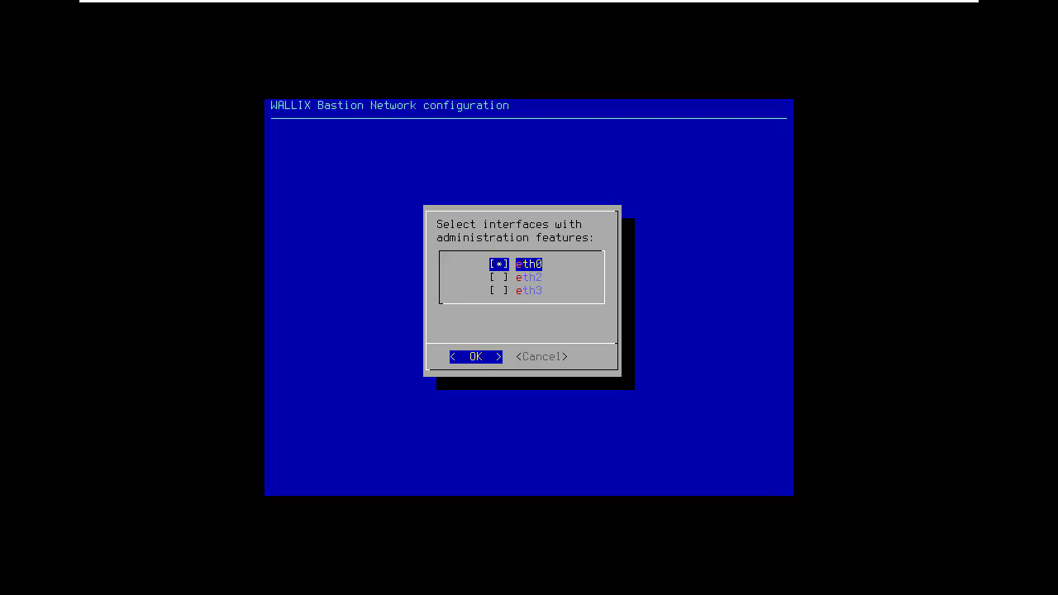
key(Tab)
key(Return)
Open the DNS configuration, cancel out of the network configuration without saving it, and finish the initialization
key(Down)
key(Down)
key(Down)
key(Down)
key(Down)
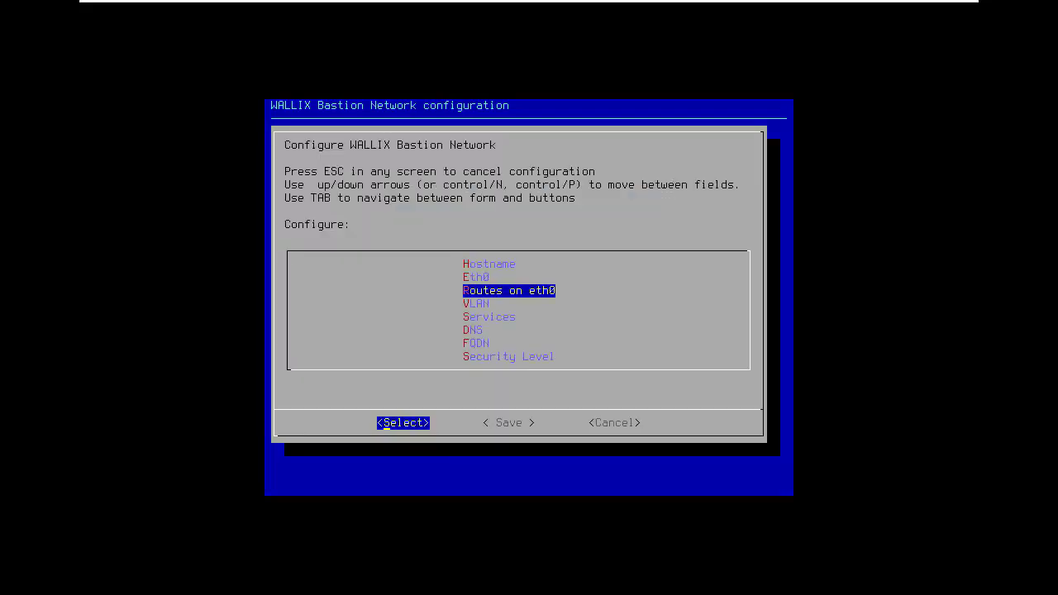
key(Return)
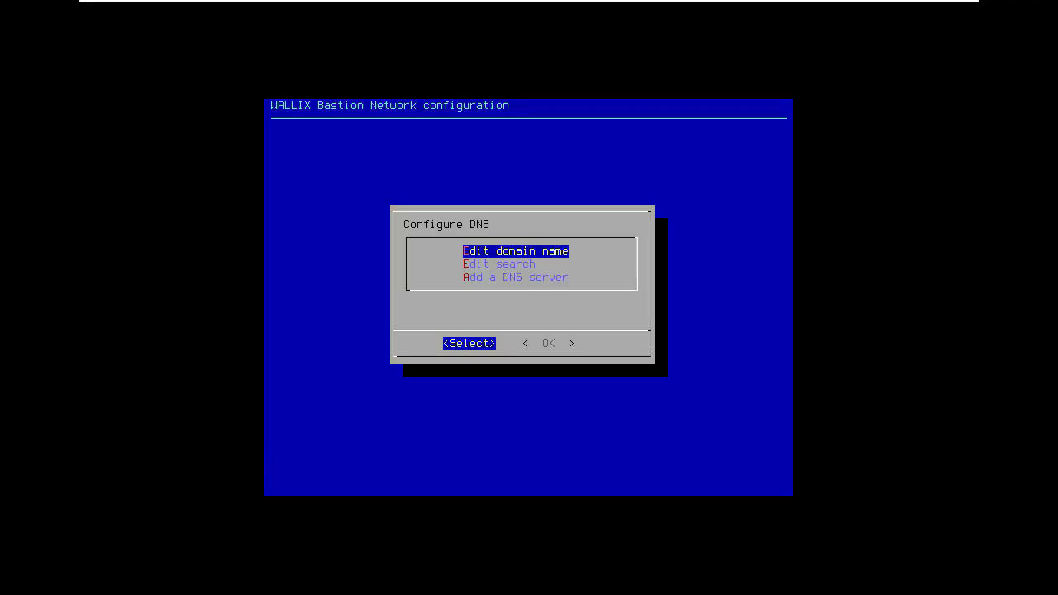
key(Right)
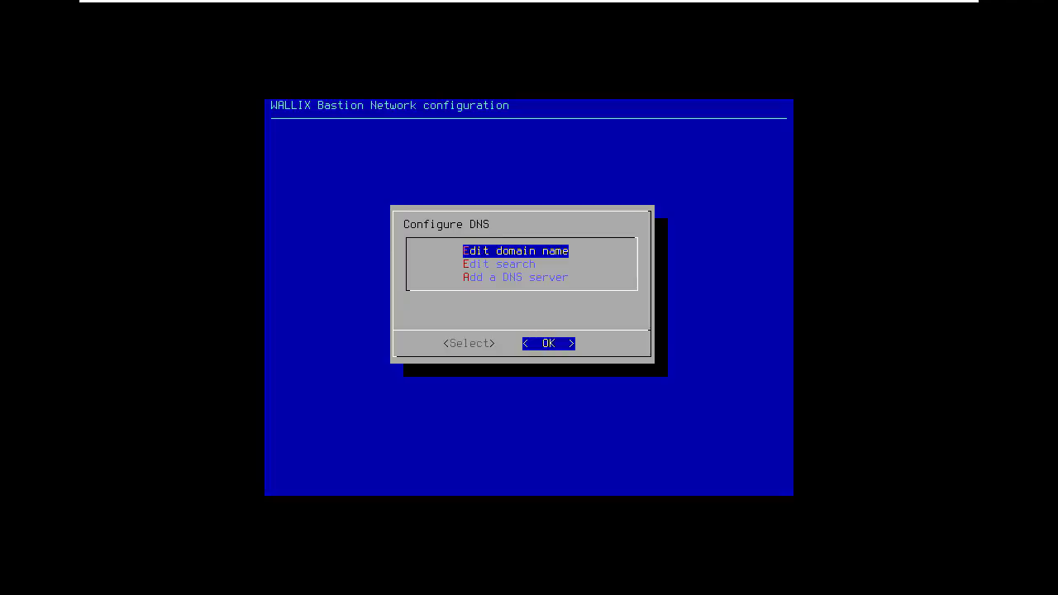
key(Left)
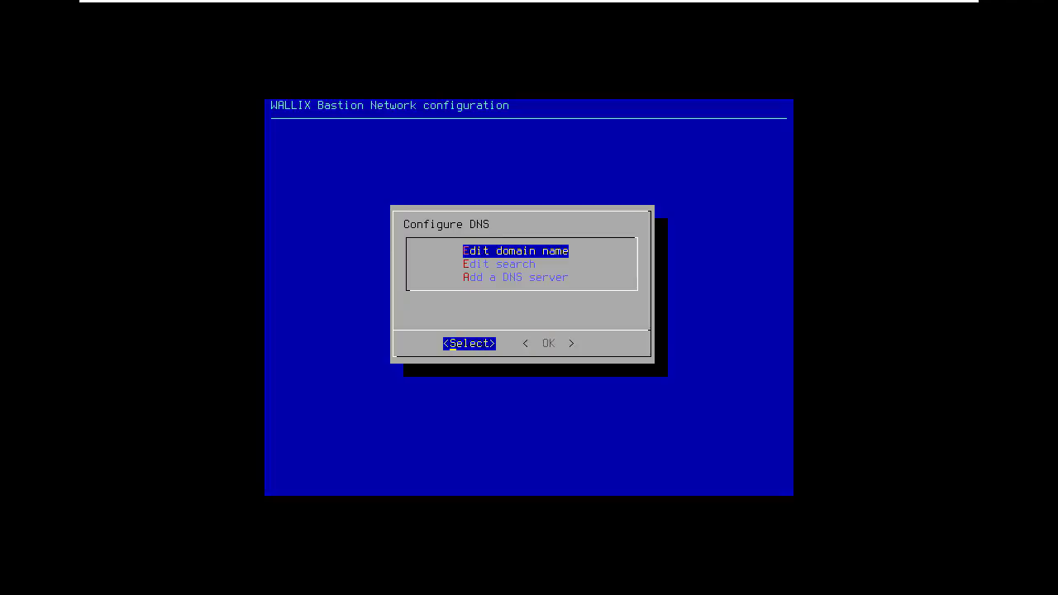
key(Escape)
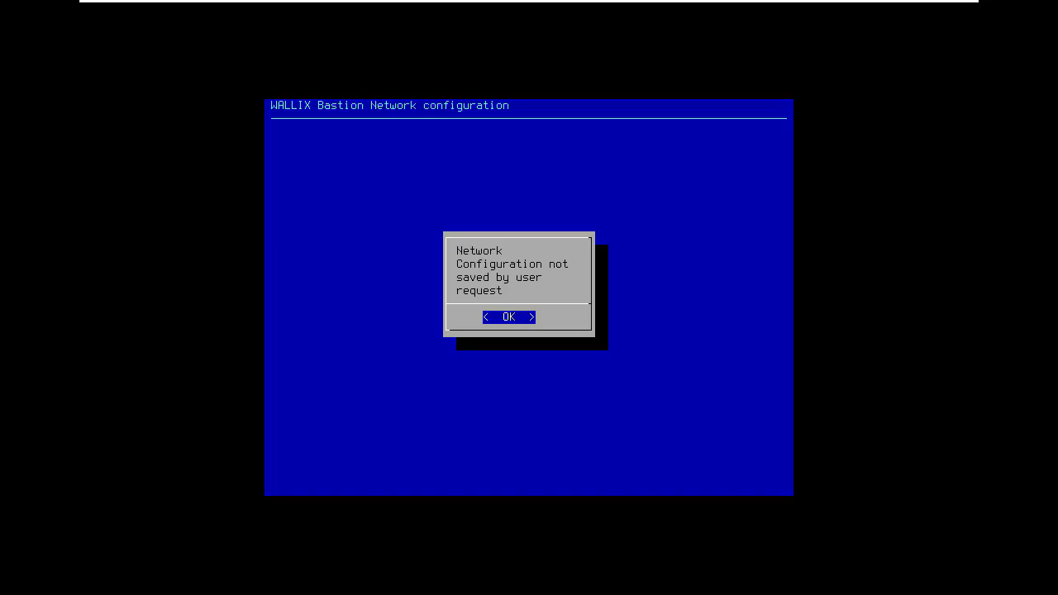
key(Return)
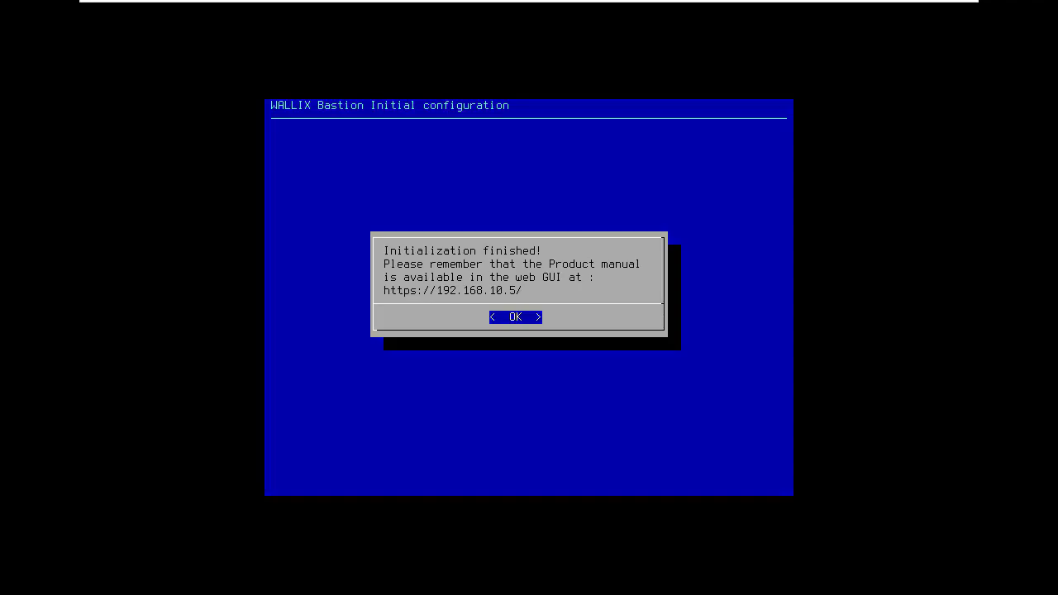
Acknowledge the finished initialization, and exit the wabsuper shell after trying the super command there
key(Return)
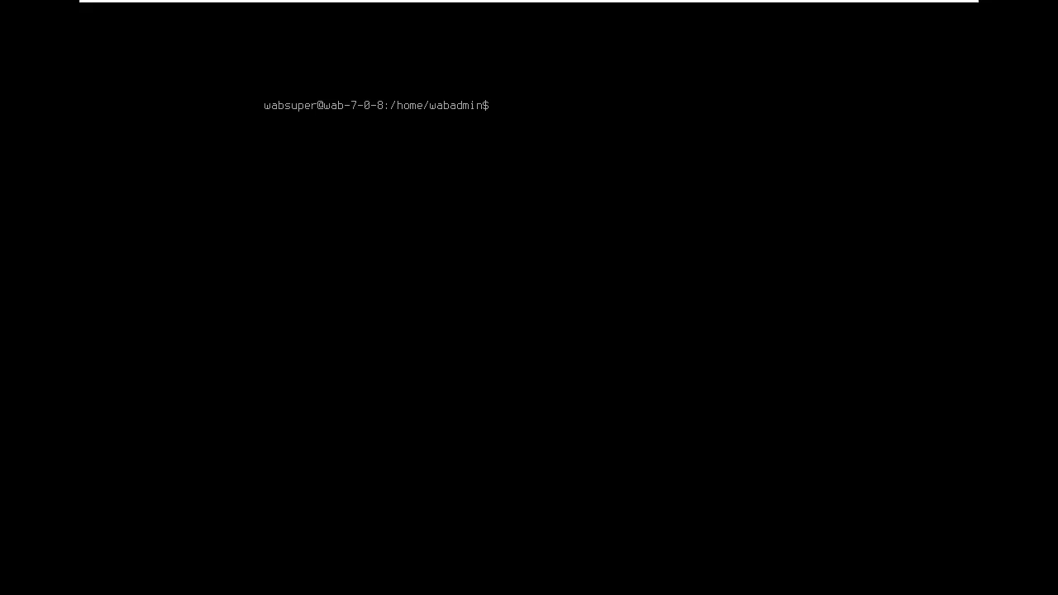
text(per)
key(Return)
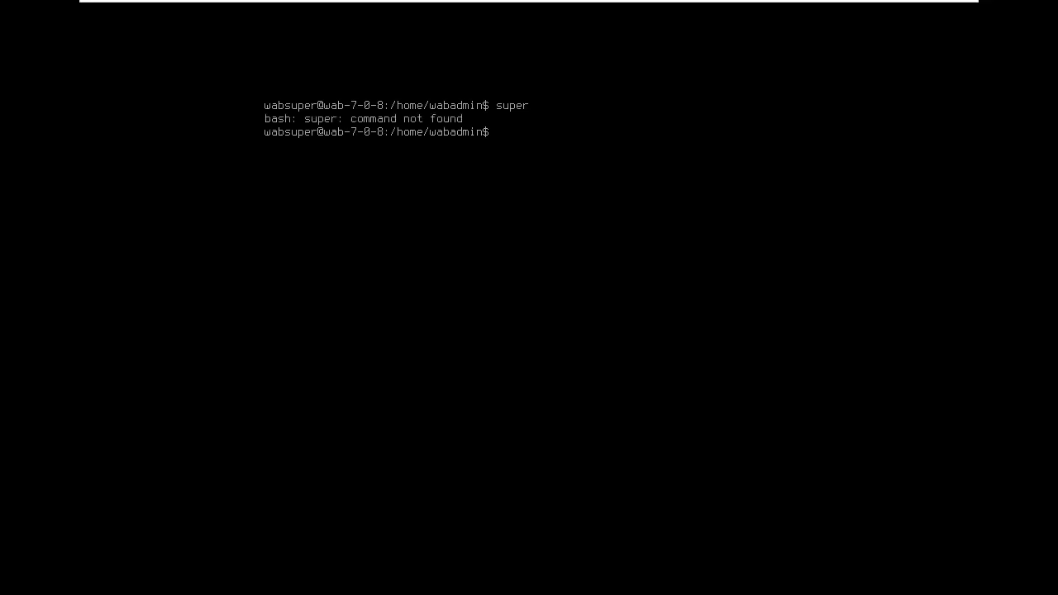
text(exit)
key(Return)
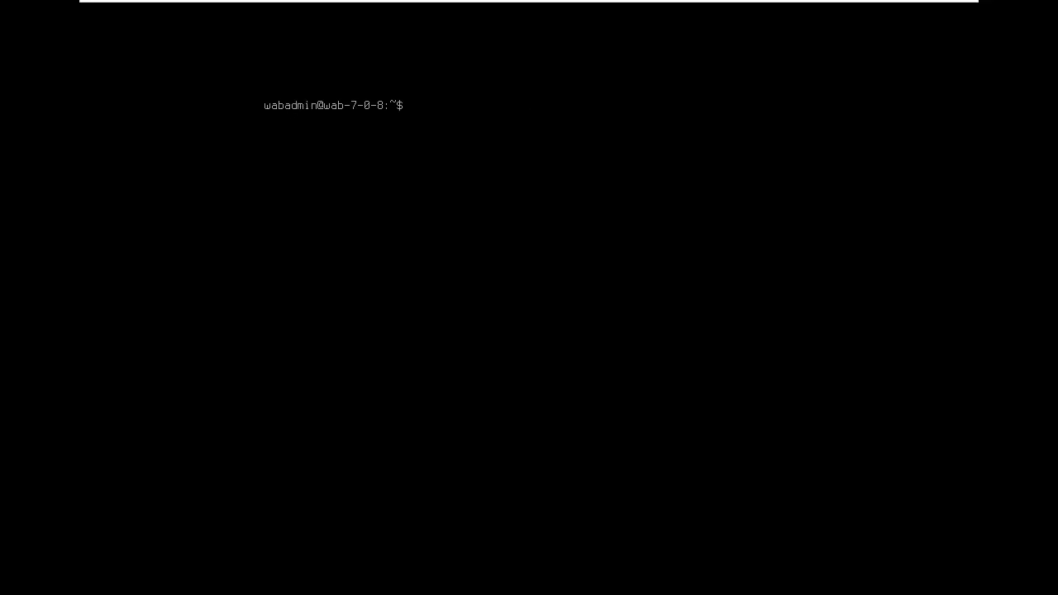
Switch from wabadmin to the wabsuper account with the super command, entering the wabsuper password
text(super)
key(Return)
key(Return)
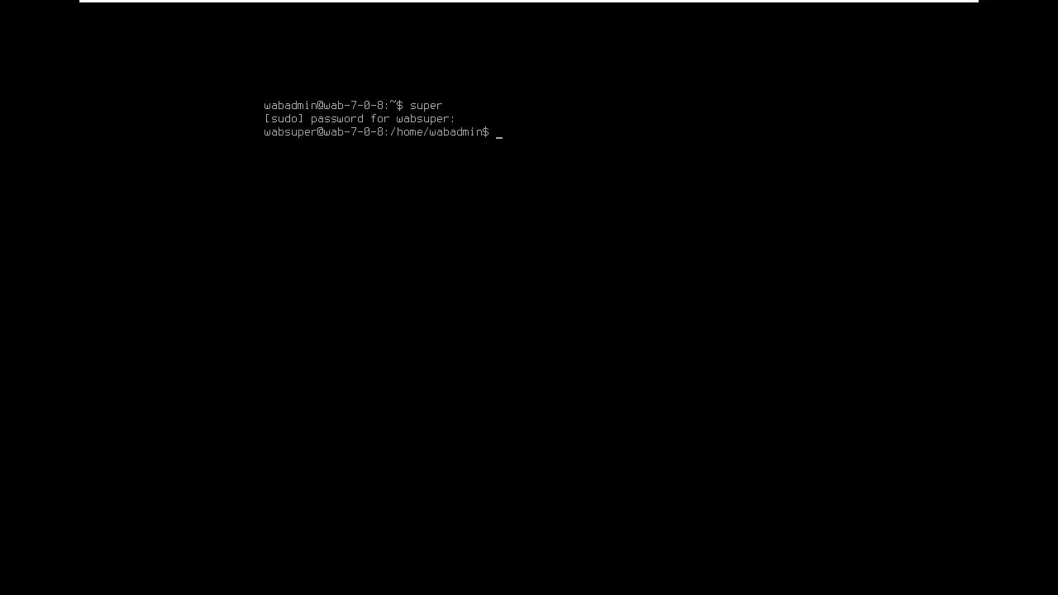
Open the Bastion network configuration with sudo WABNetworkConfiguration, look over its main list, and cancel it without saving
text(sudo)
text(WABD)
text(N)
text(etwo)
text(rkCon)
text(figuration)
key(Return)
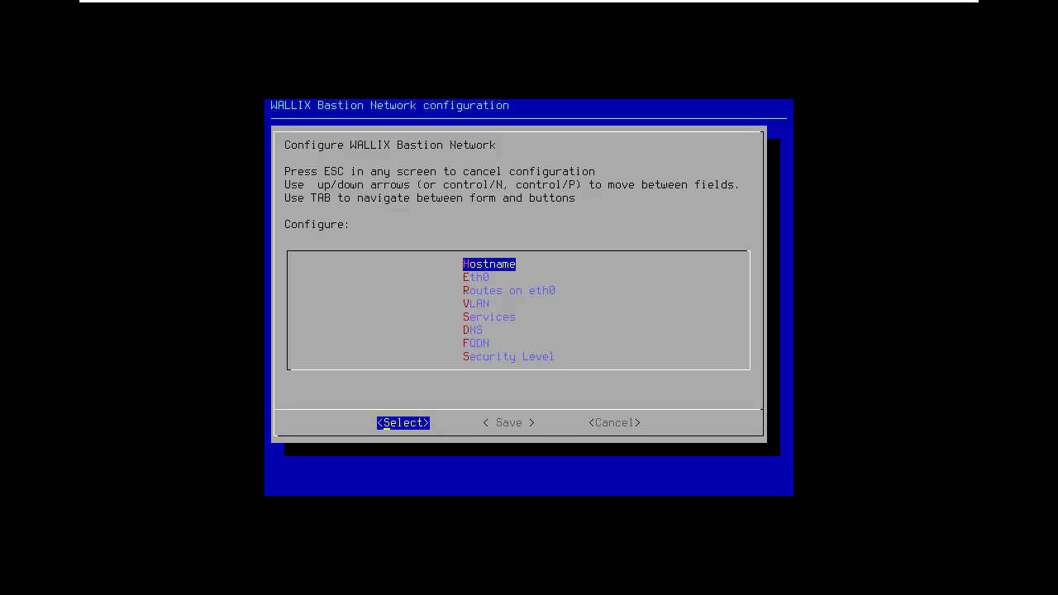
key(Right)
key(Right)
key(Return)
key(Return)
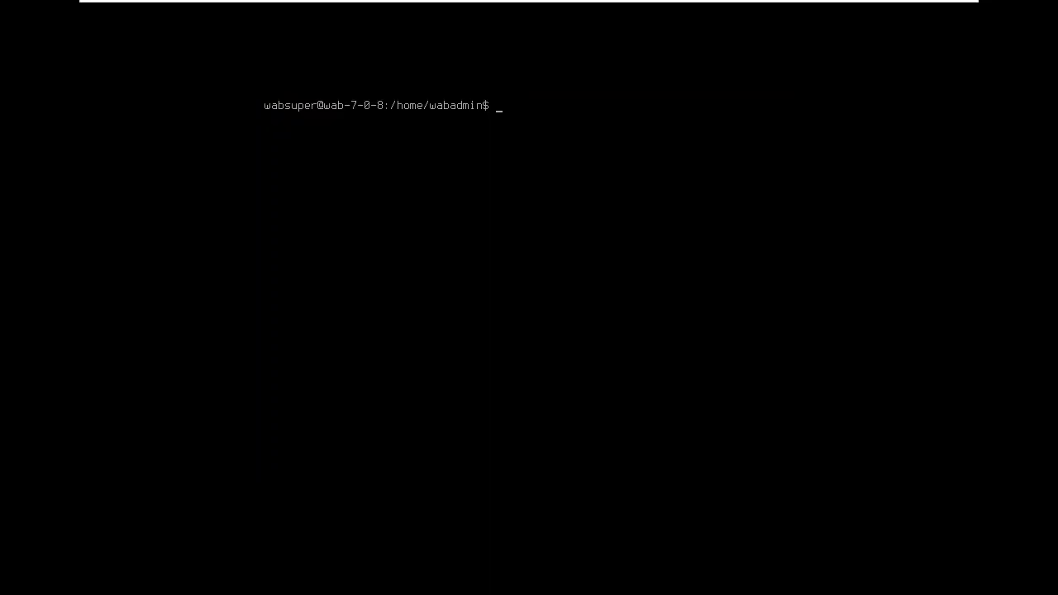
Exit the wabsuper shell and test connectivity by pinging 192.168.1.21, stopping after a few replies
text(exit)
key(Return)
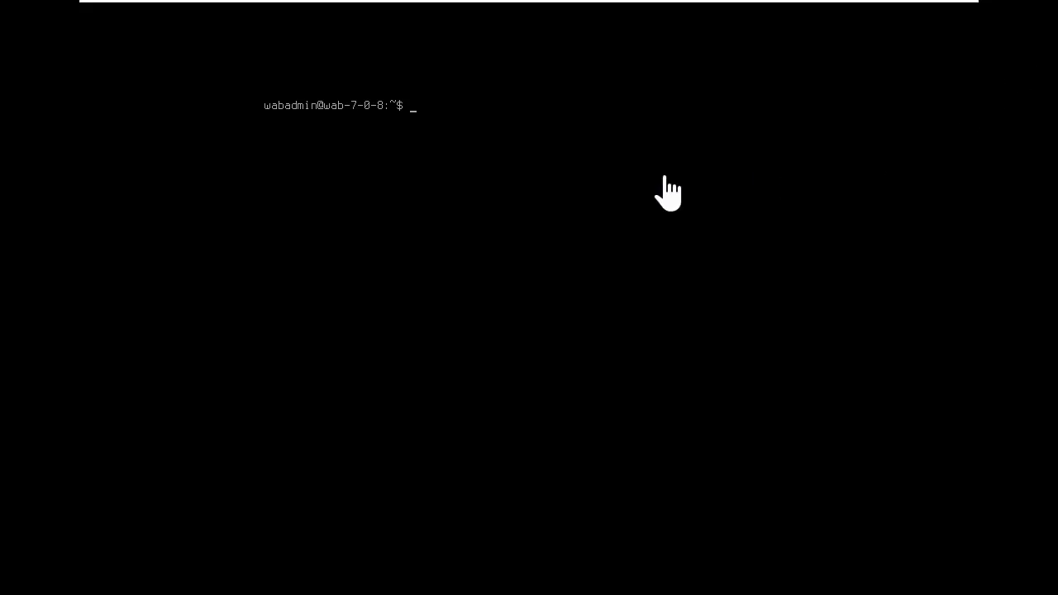
mouse_move(860, 12)
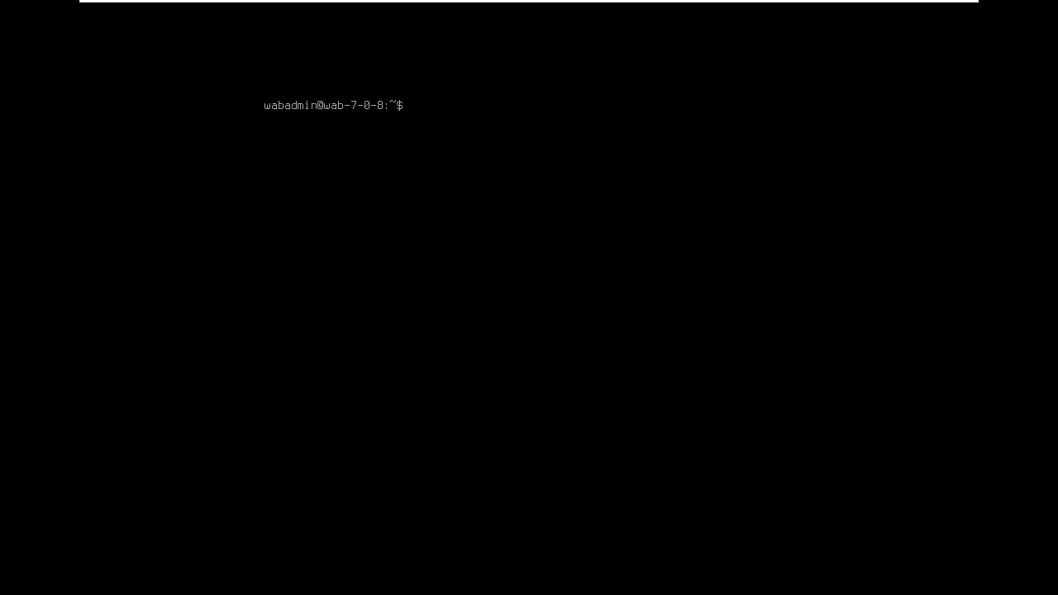
text(ping 192.168.1.21)
key(Return)
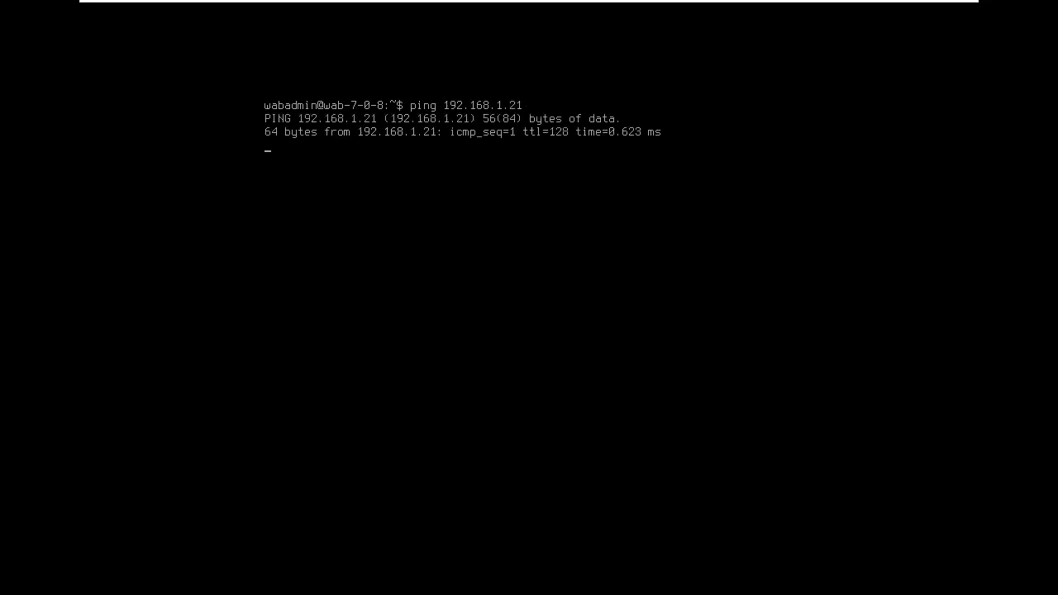
key(ctrl+c)
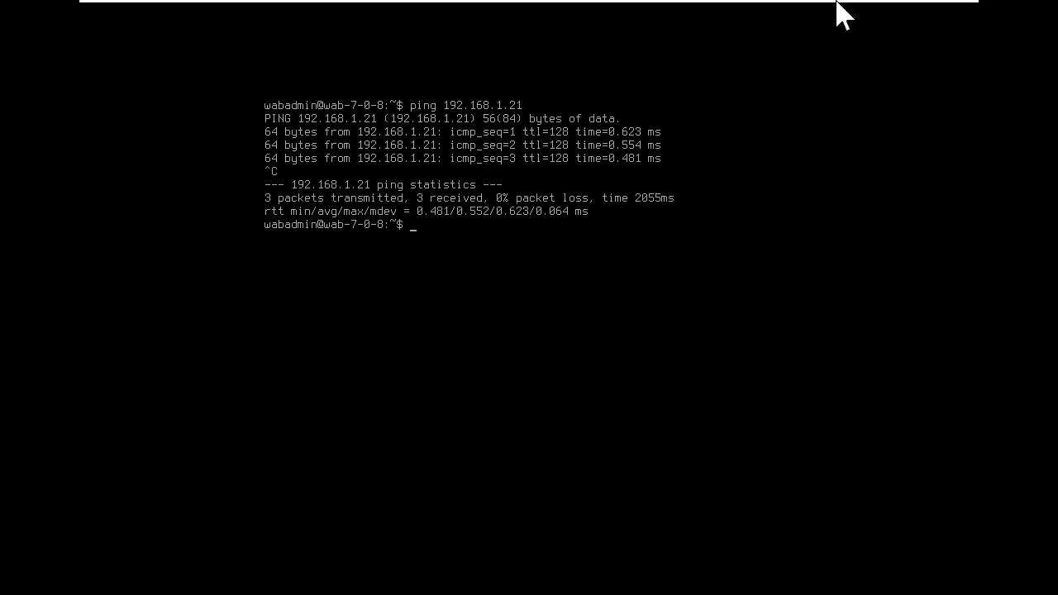
Minimize the full-screen virtual machine, switch to Chrome and open a new browser tab
mouse_move(930, 39)
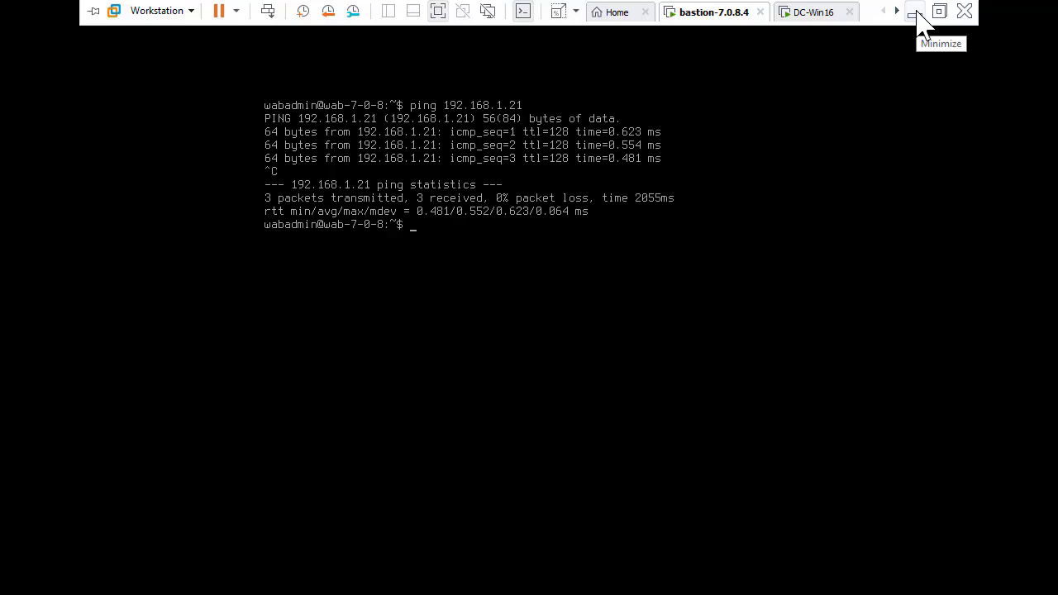
click(918, 13)
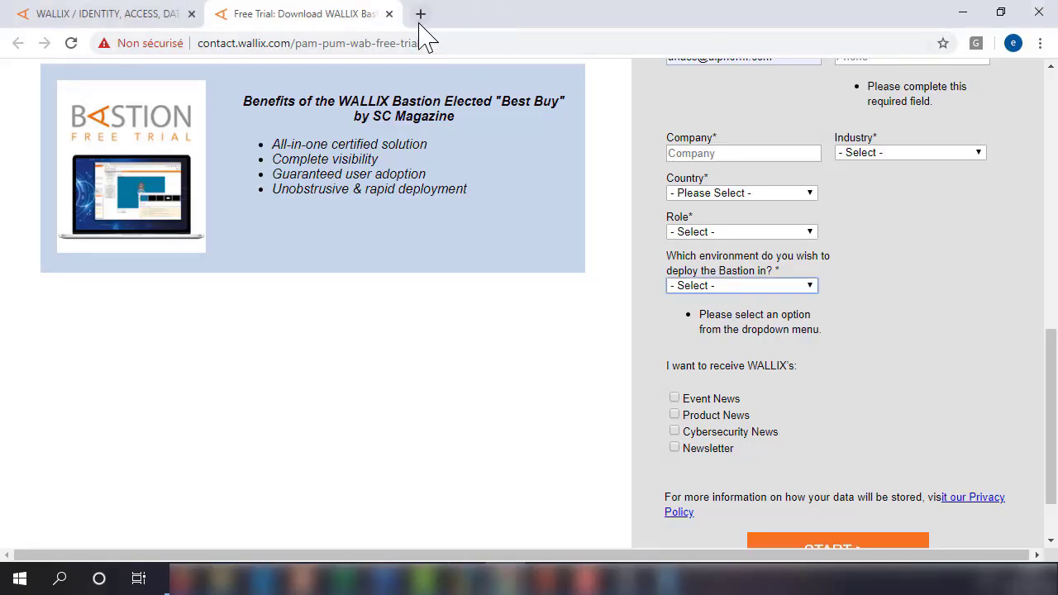
click(420, 14)
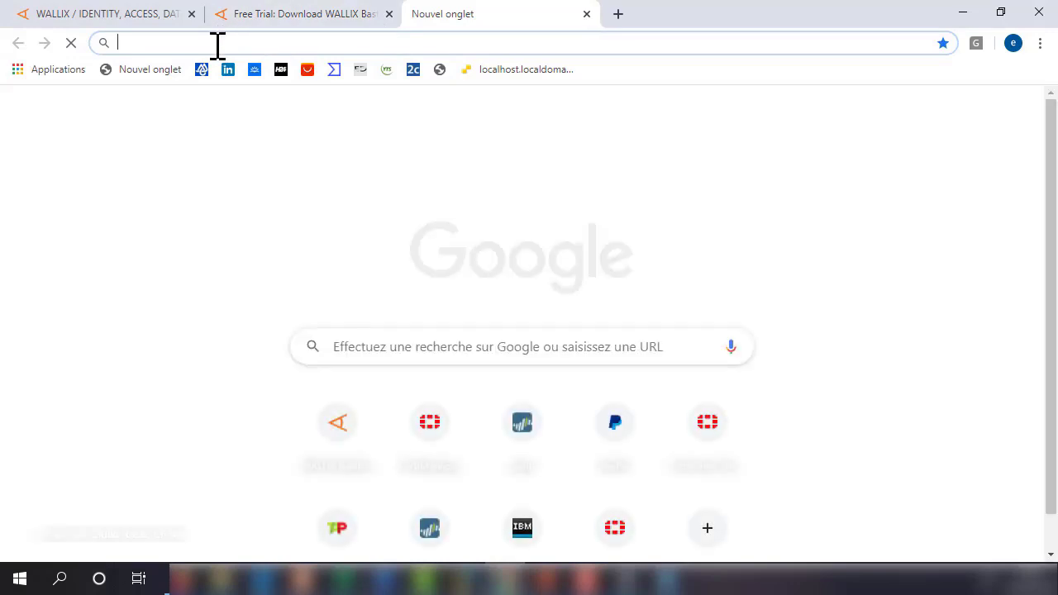
text(gtt)
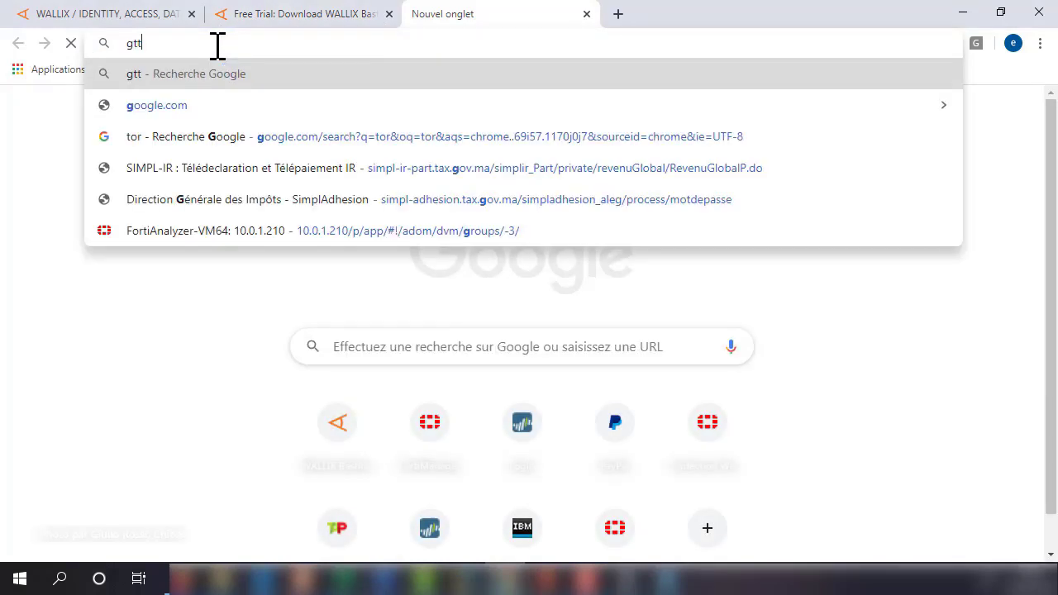
text(ps://)
key(BackSpace)
key(BackSpace)
key(BackSpace)
key(BackSpace)
key(BackSpace)
key(BackSpace)
key(BackSpace)
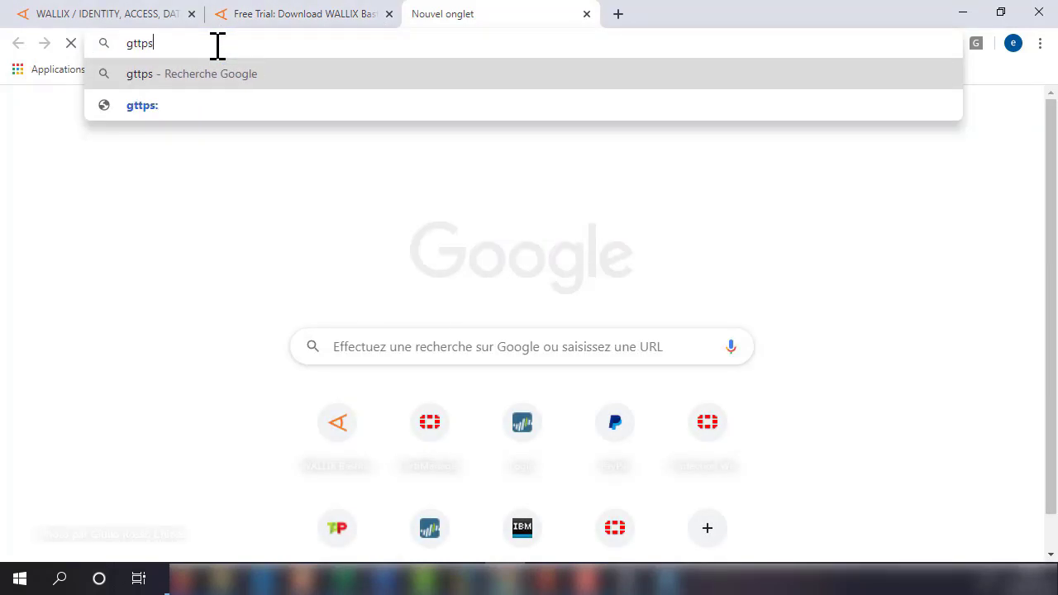
key(BackSpace)
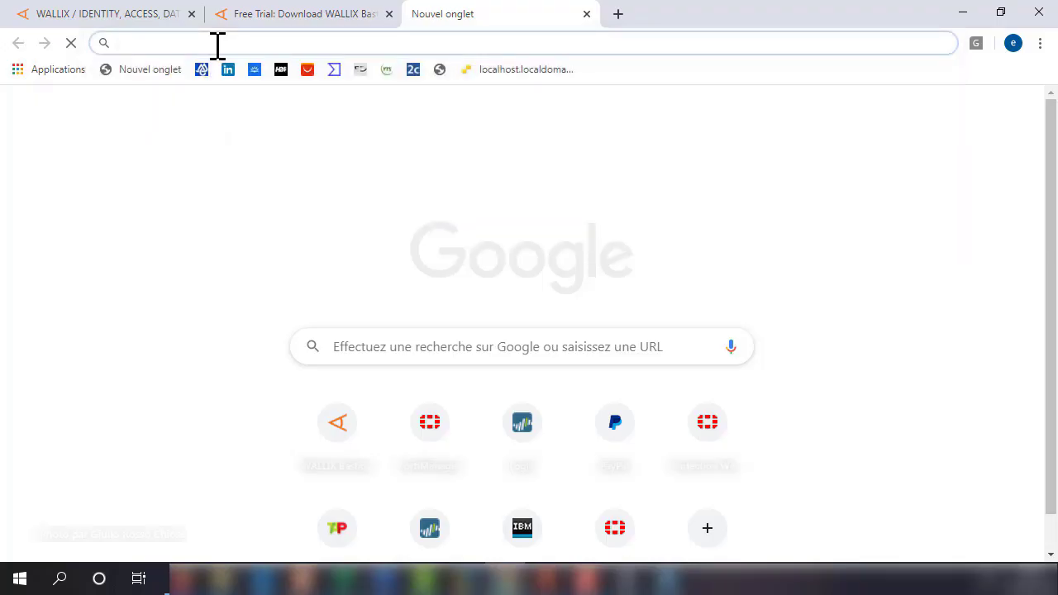
text(https)
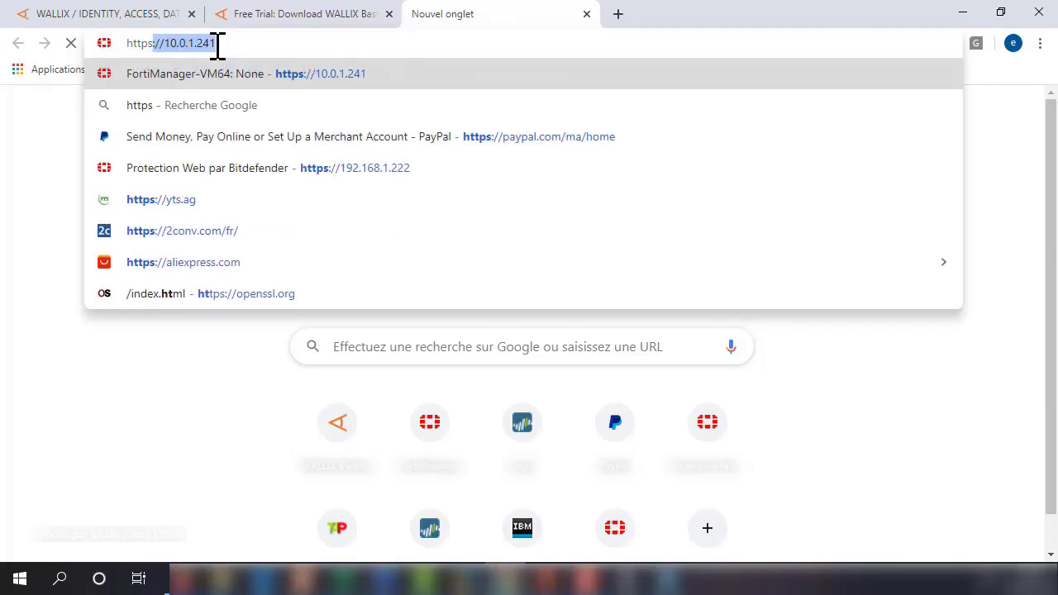
text(://1)
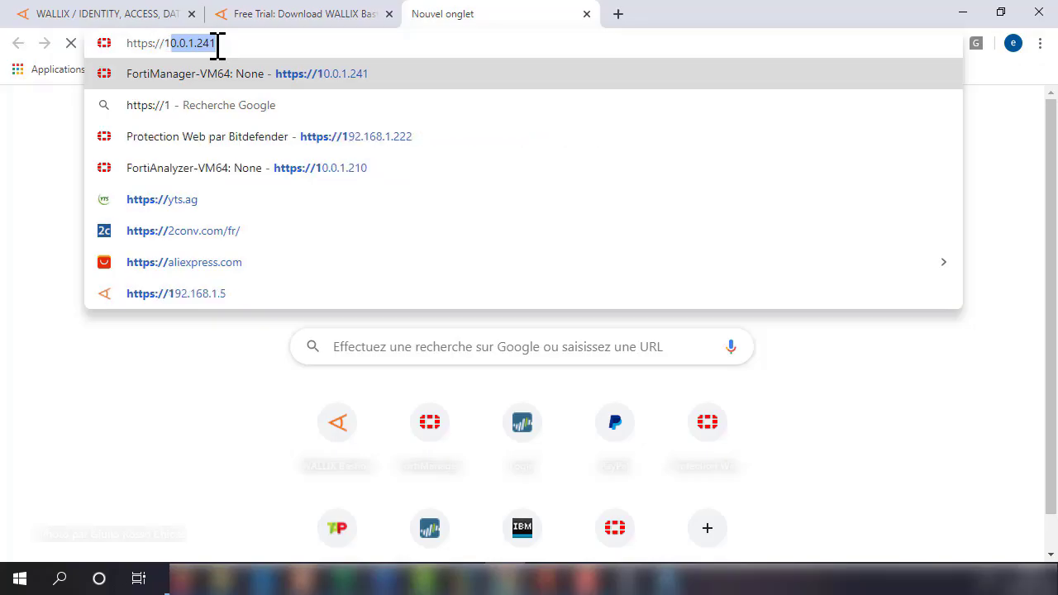
text(92.168.1.5)
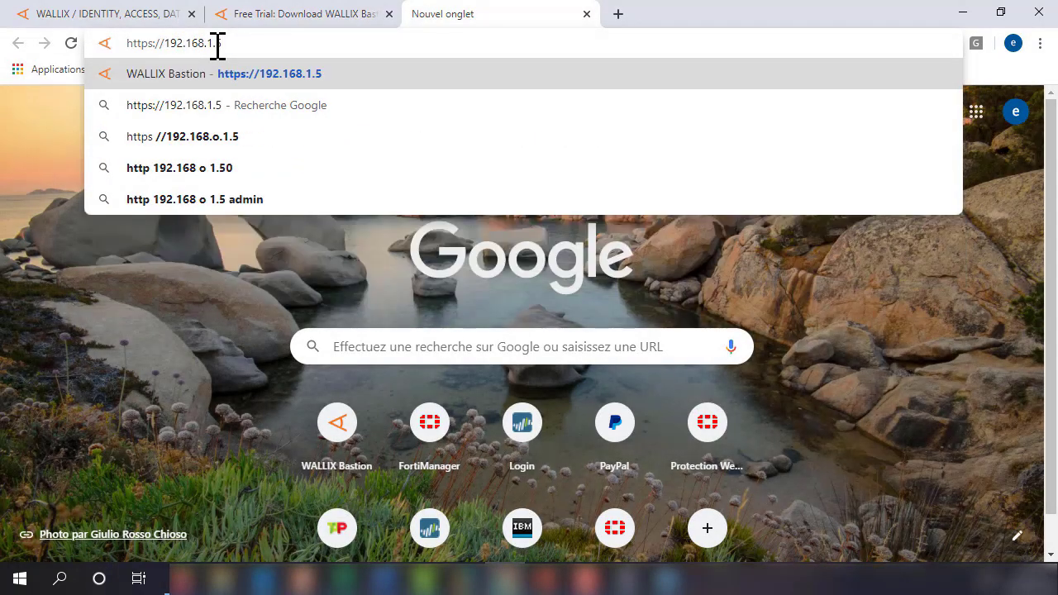
text(0)
key(Return)
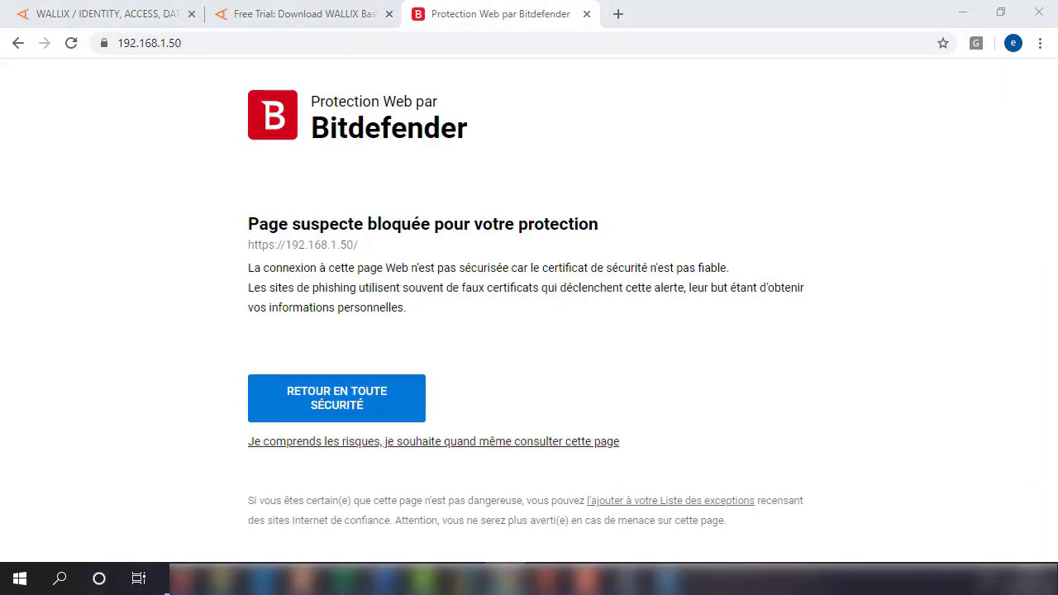
Reload the blocked 192.168.1.50 page and bring up the WALLIX Bastion login page
click(71, 43)
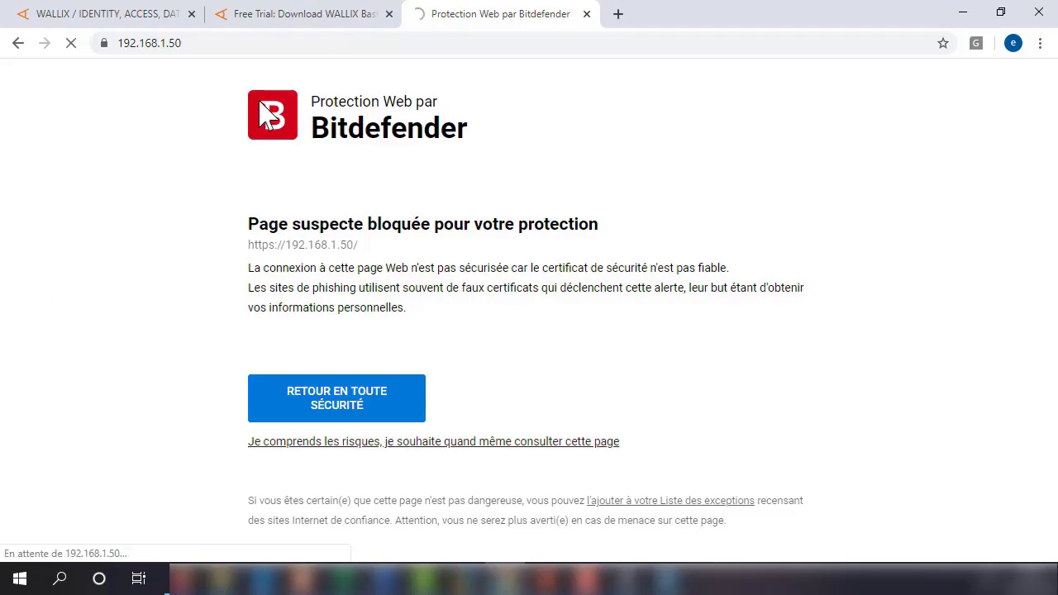
click(338, 23)
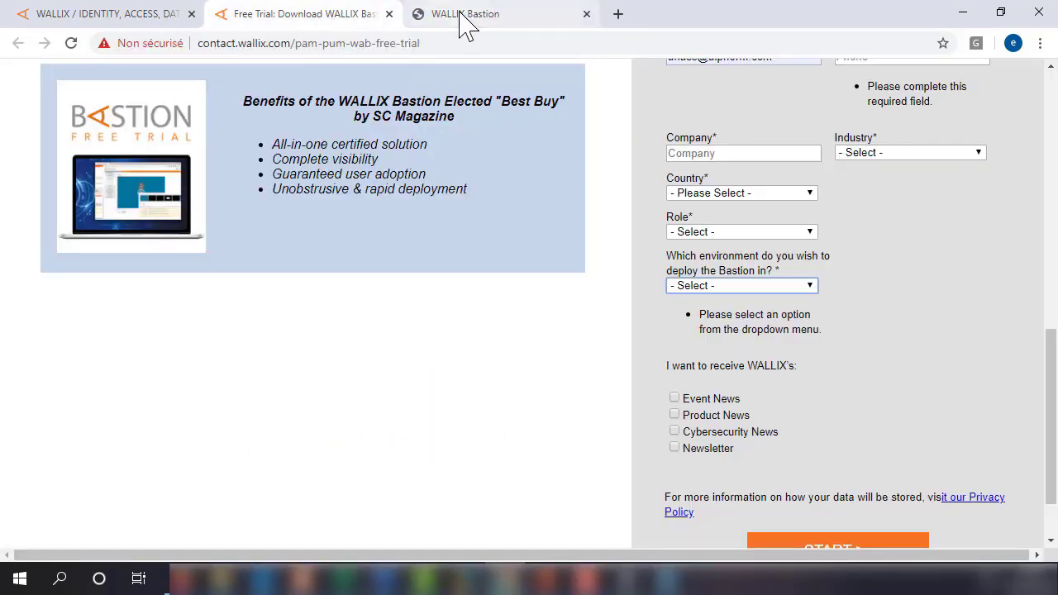
click(463, 20)
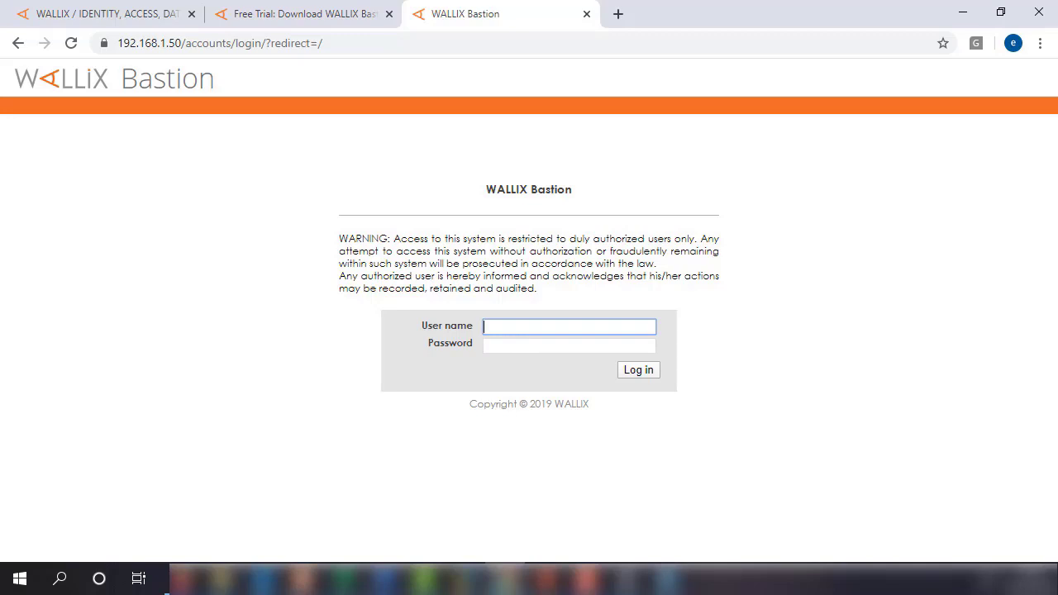
click(587, 578)
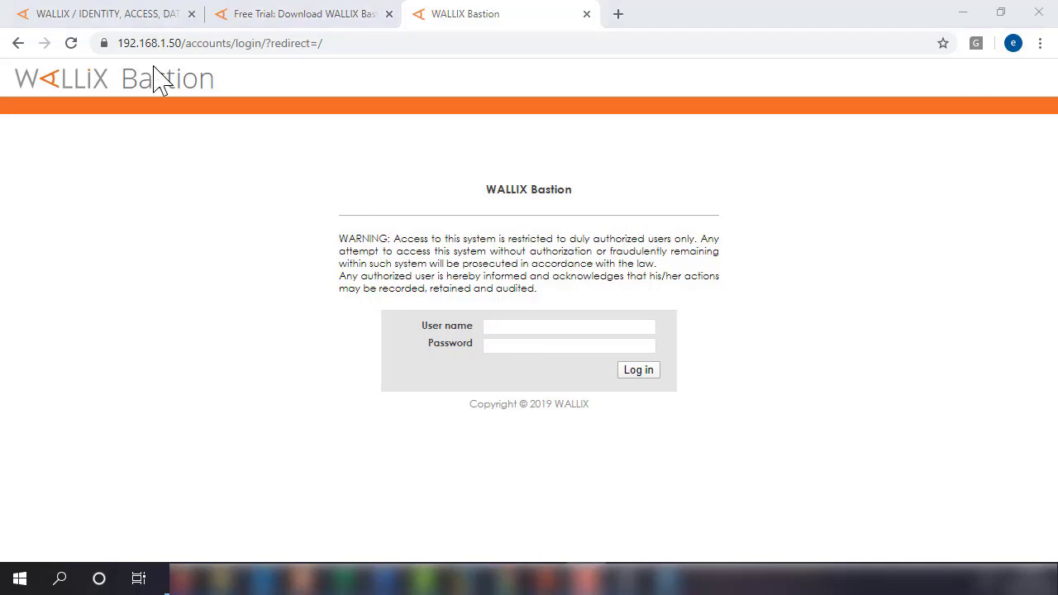
Examine the security certificate of the WALLIX Bastion login page and close it
click(105, 44)
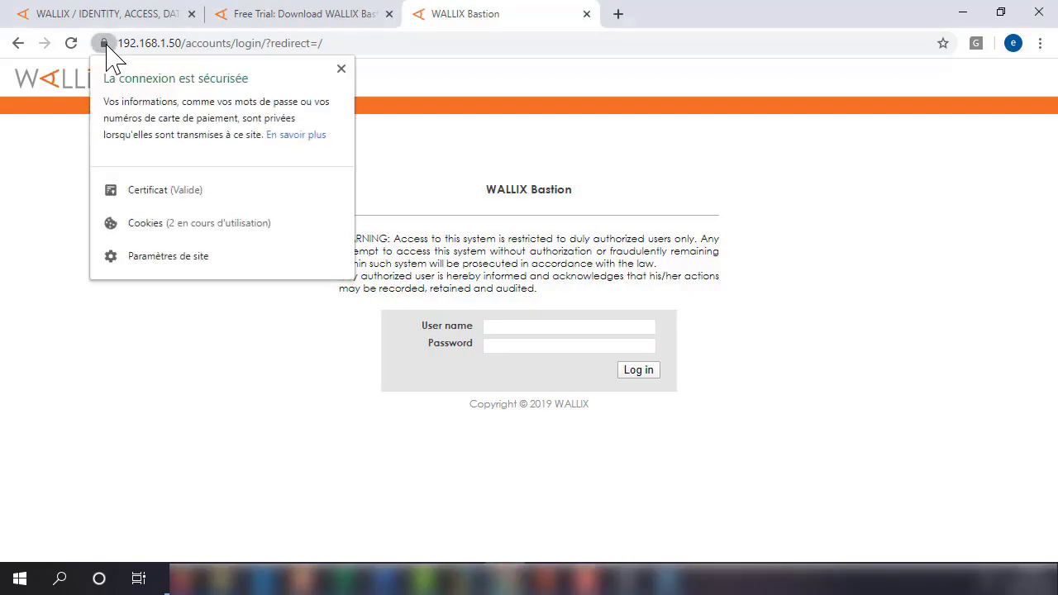
click(165, 190)
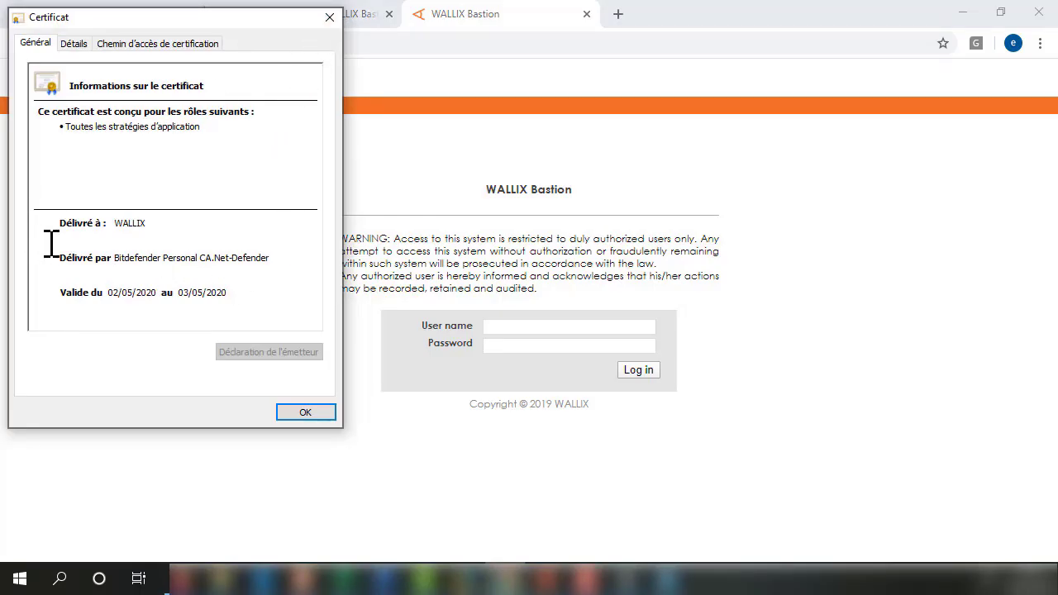
click(329, 19)
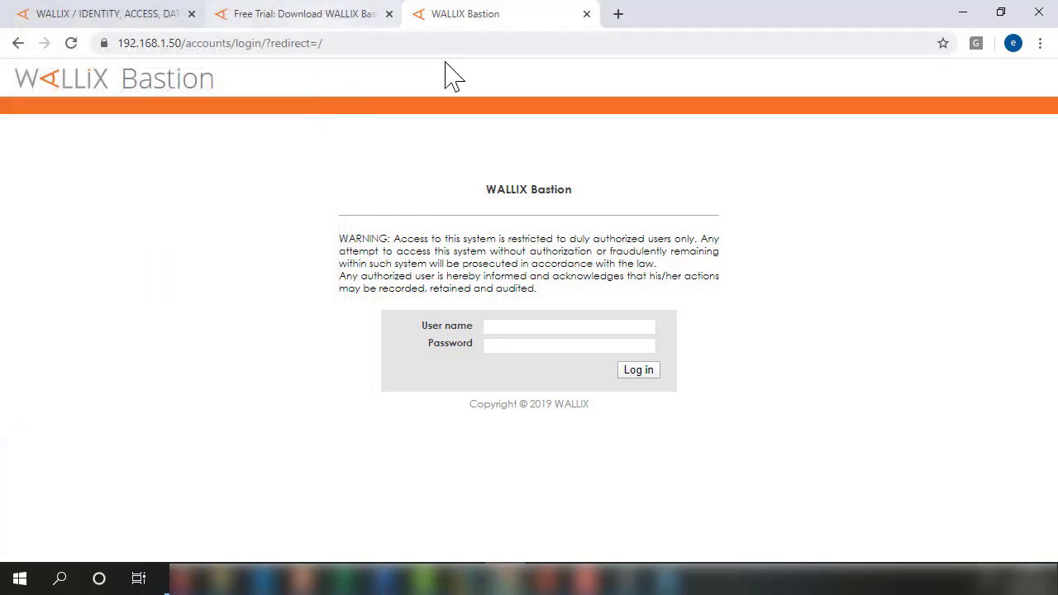